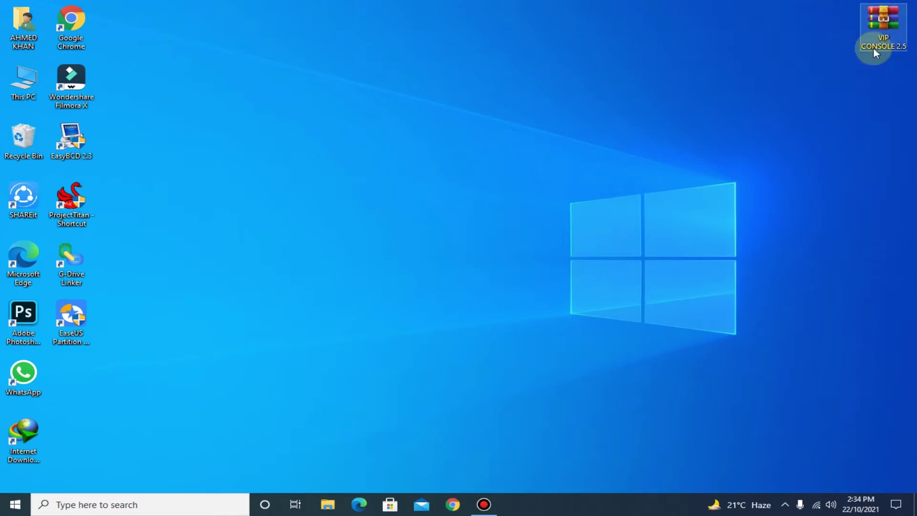
drag(831, 56, 766, 49)
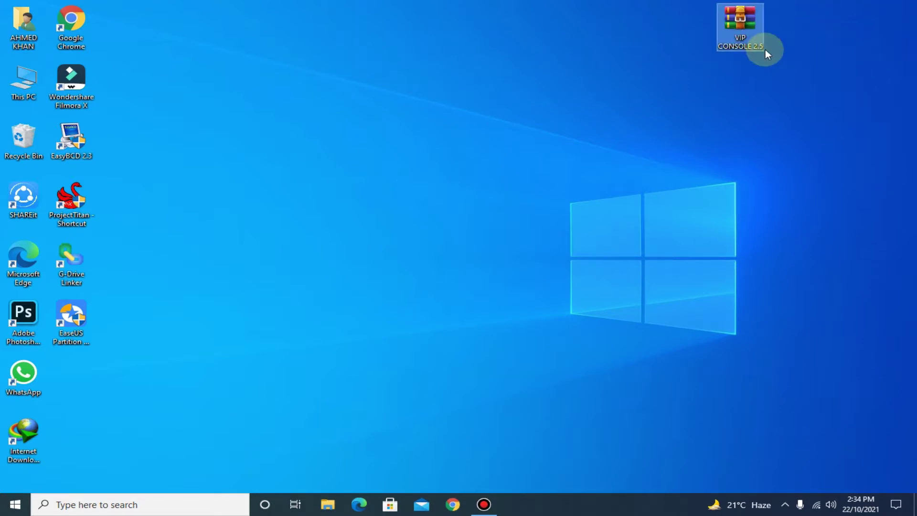
right_click(740, 28)
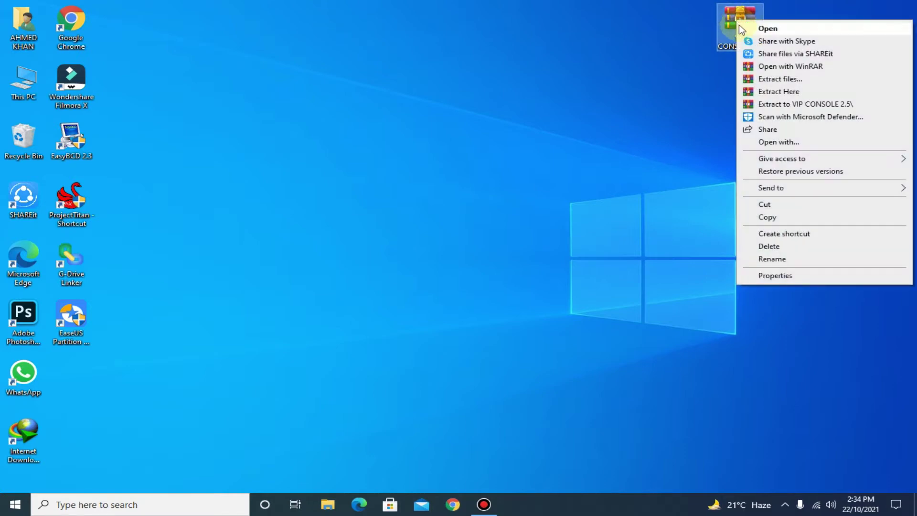
click(761, 92)
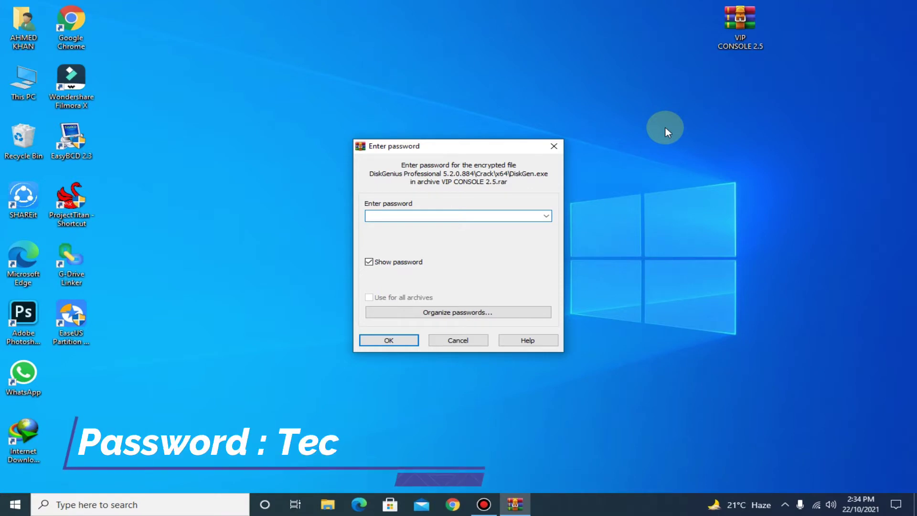
text(Te)
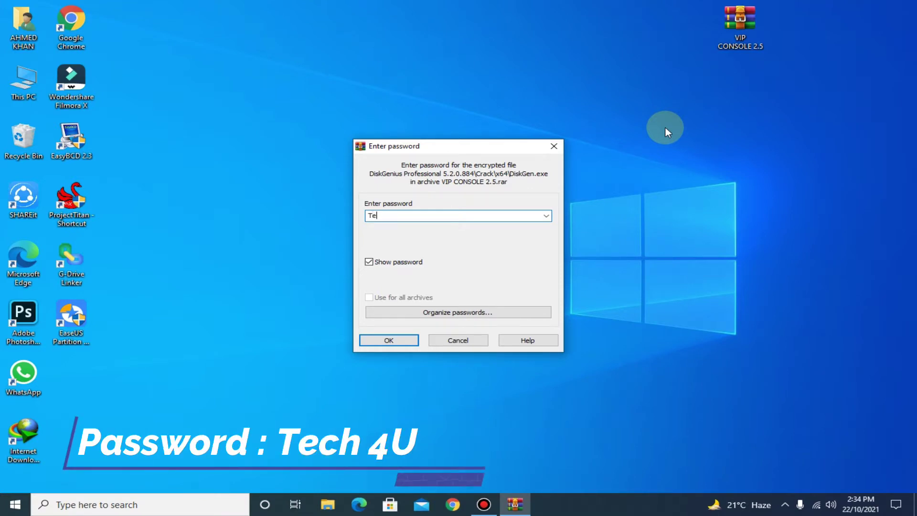
text(ch 4U)
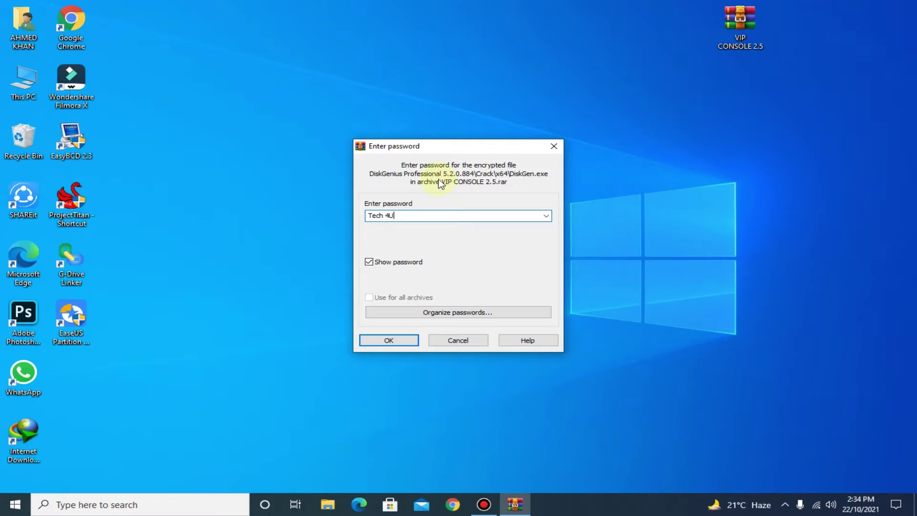
click(387, 341)
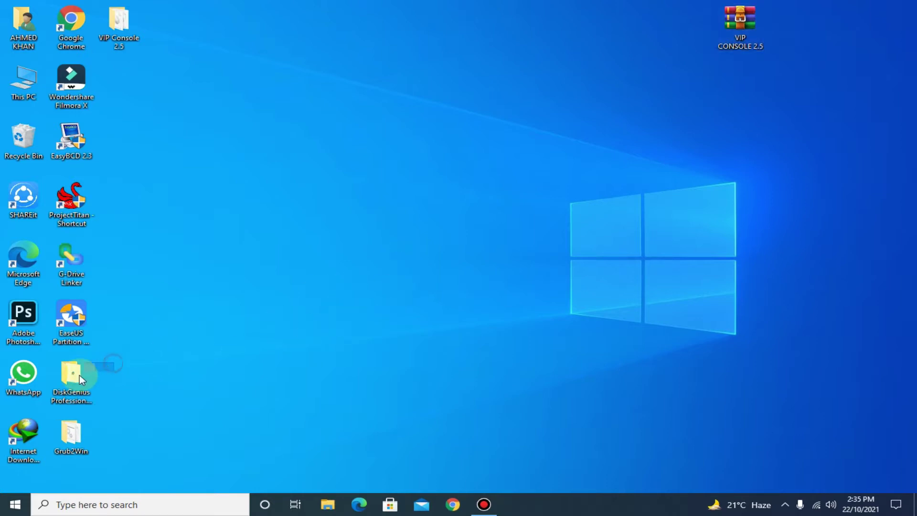
Group the VIP Console 2.5, DiskGenius and Grub2Win folders together on the desktop and refresh it.
drag(108, 361, 54, 434)
mouse_move(72, 380)
mouse_down()
mouse_move(661, 118)
mouse_move(606, 140)
mouse_up()
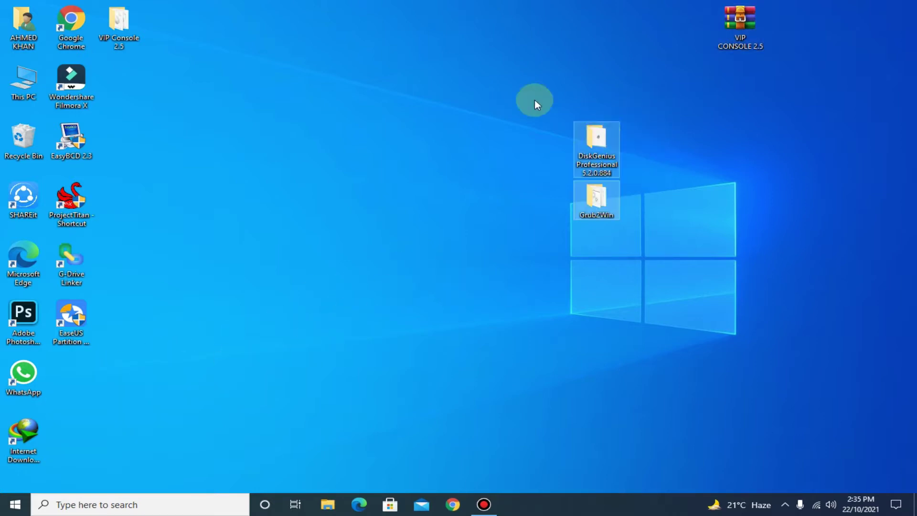
drag(119, 27, 594, 89)
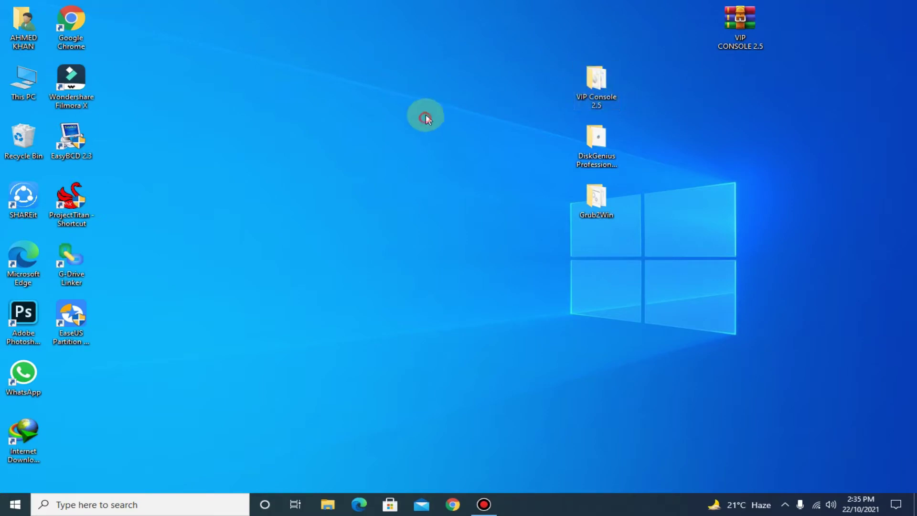
right_click(425, 79)
click(445, 113)
right_click(382, 62)
click(416, 99)
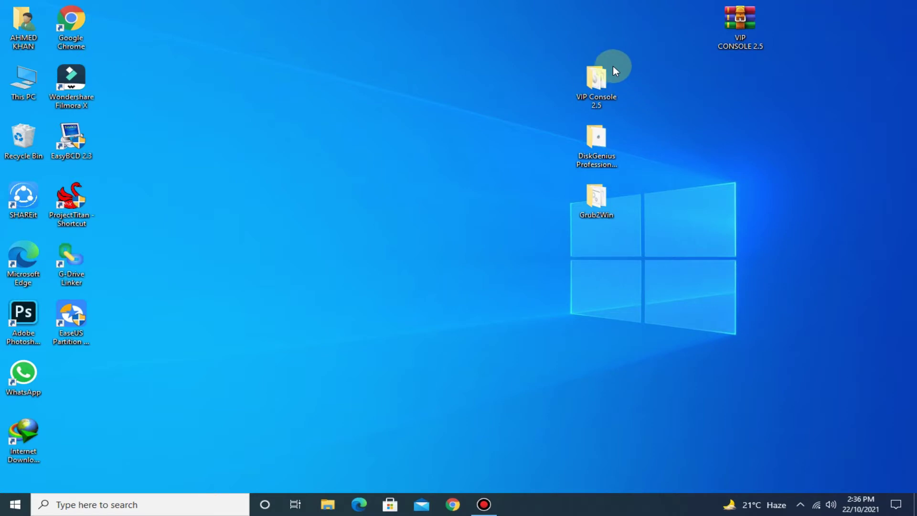
Start shrinking New Volume (E:) from Disk Management in Computer Management.
right_click(22, 87)
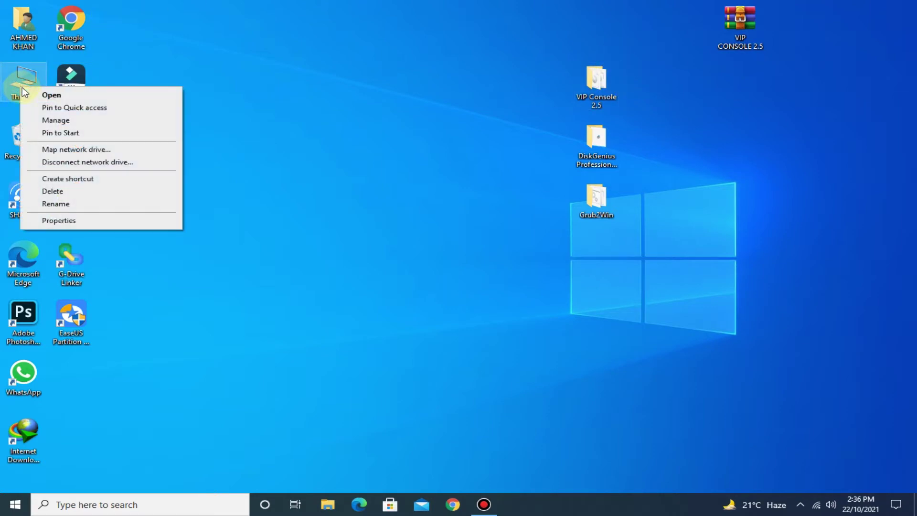
click(58, 121)
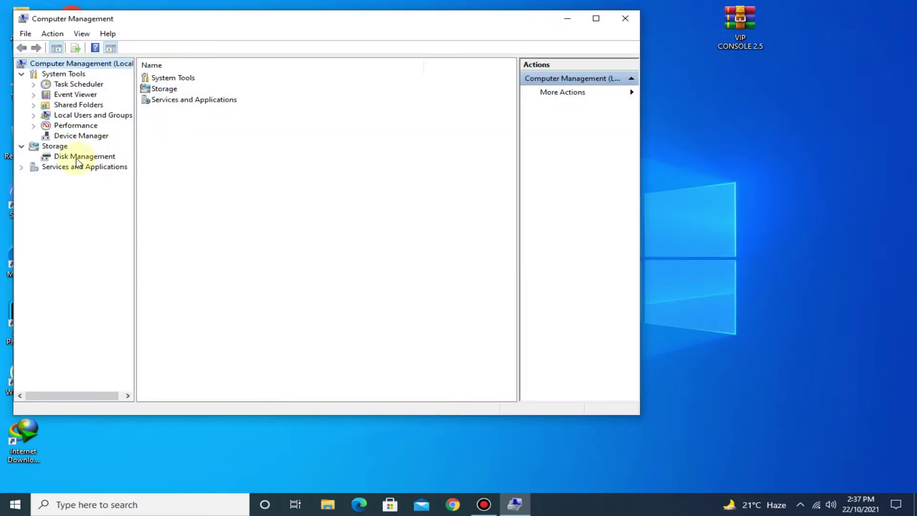
click(79, 156)
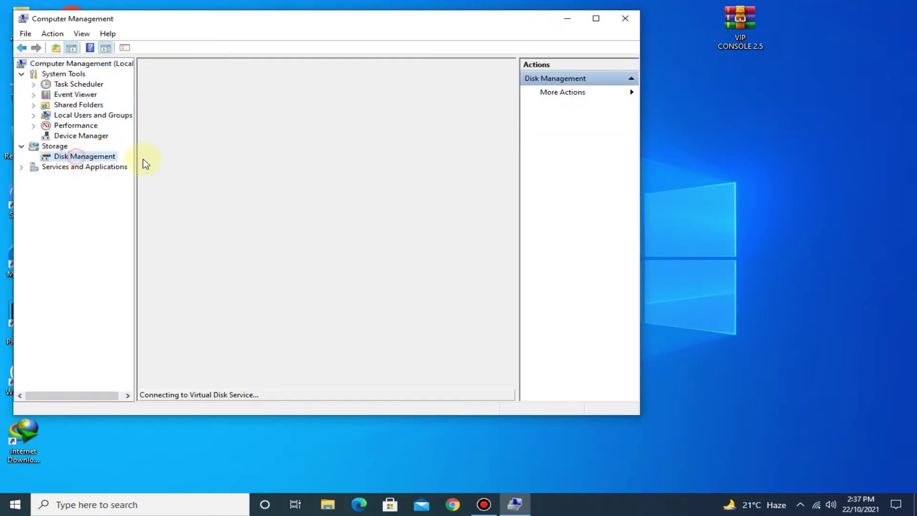
click(598, 22)
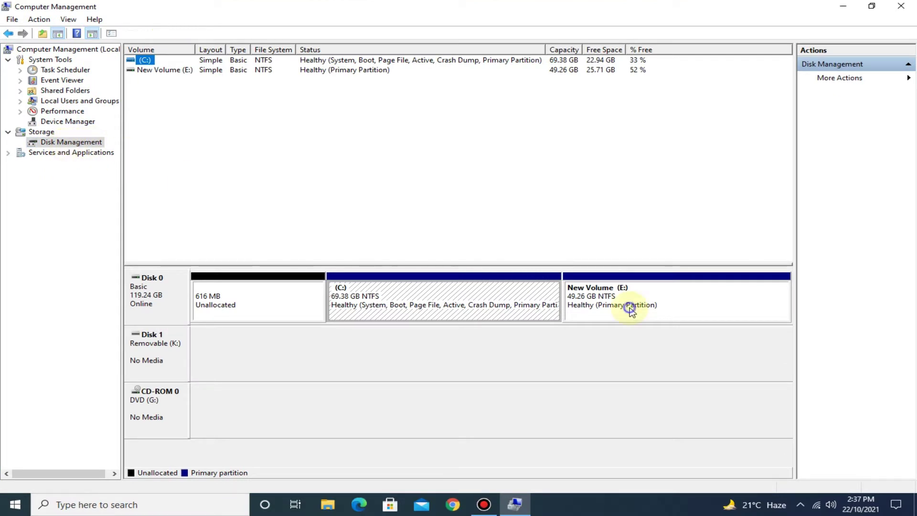
right_click(631, 310)
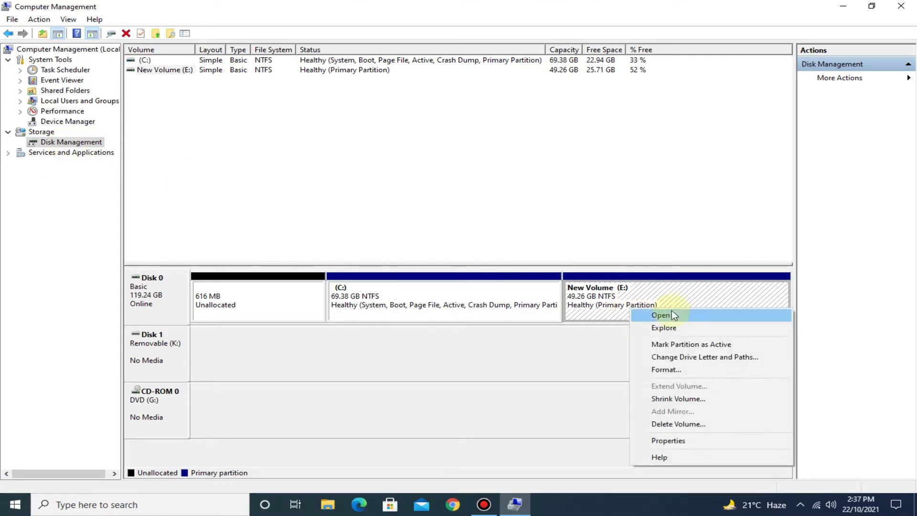
click(685, 406)
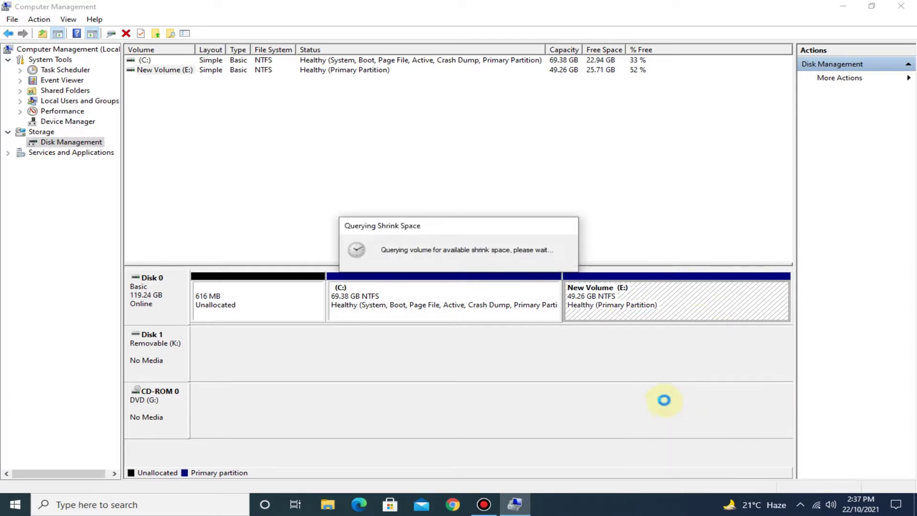
Work out 16 × 1024 = 16384 MB in Calculator.
click(177, 497)
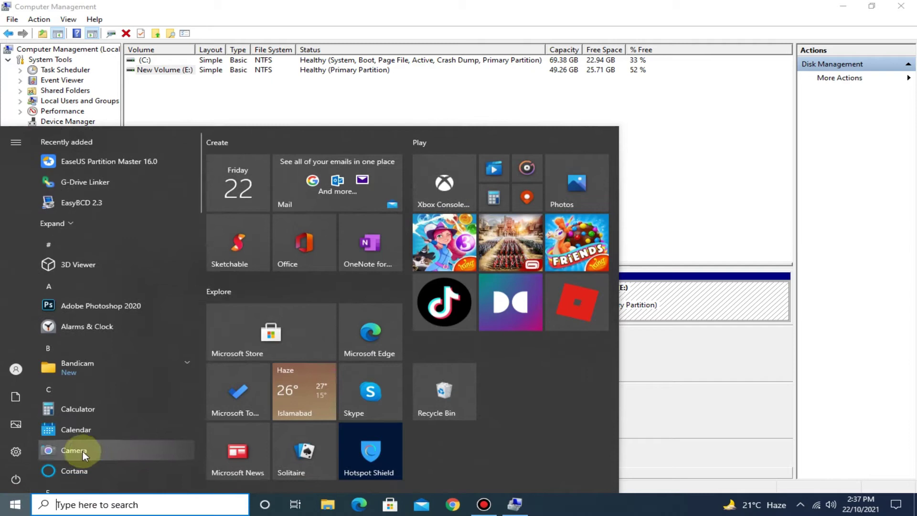
click(72, 407)
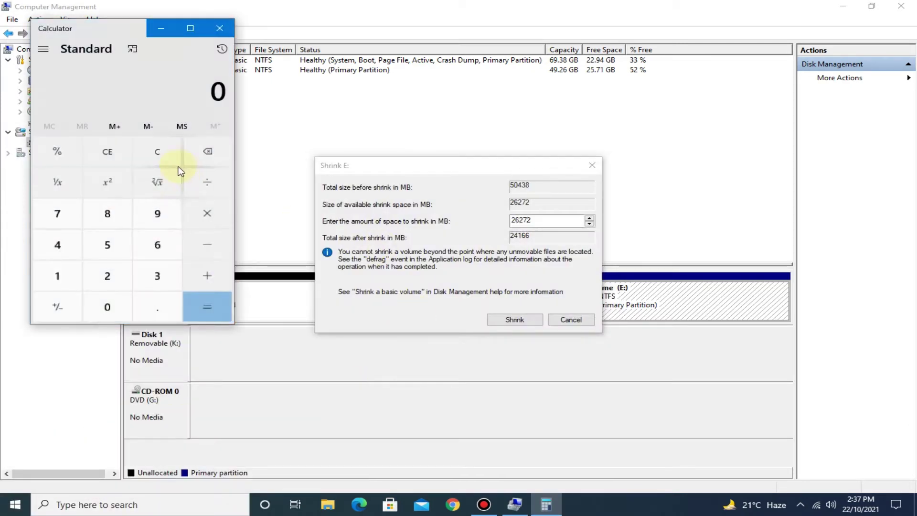
click(62, 275)
click(140, 244)
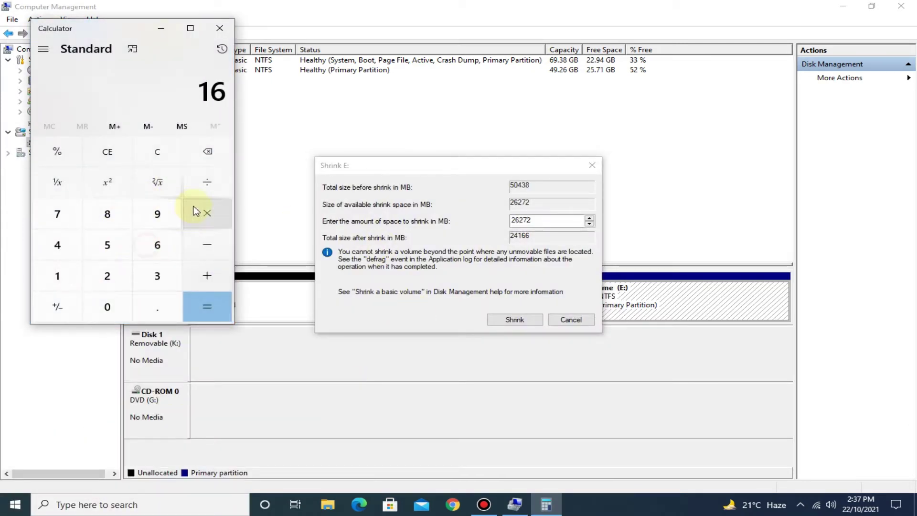
click(194, 210)
click(63, 278)
click(109, 307)
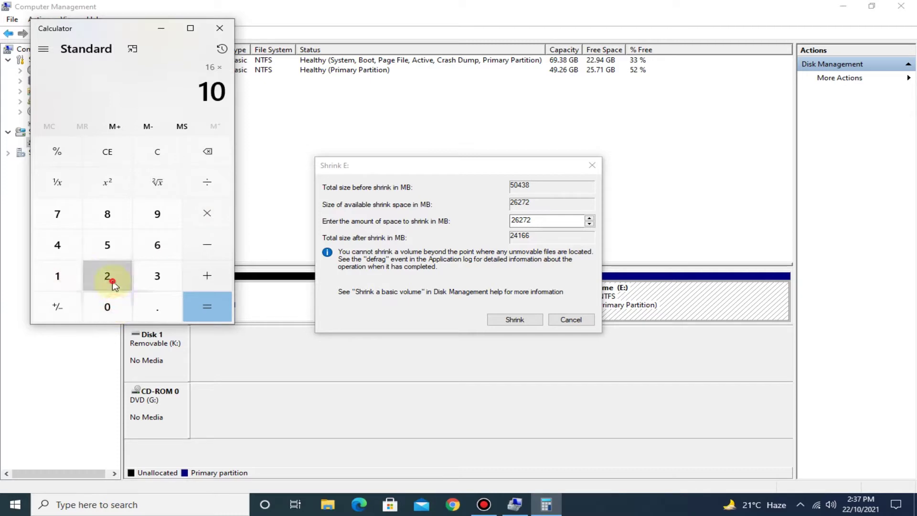
click(113, 285)
click(51, 245)
click(209, 307)
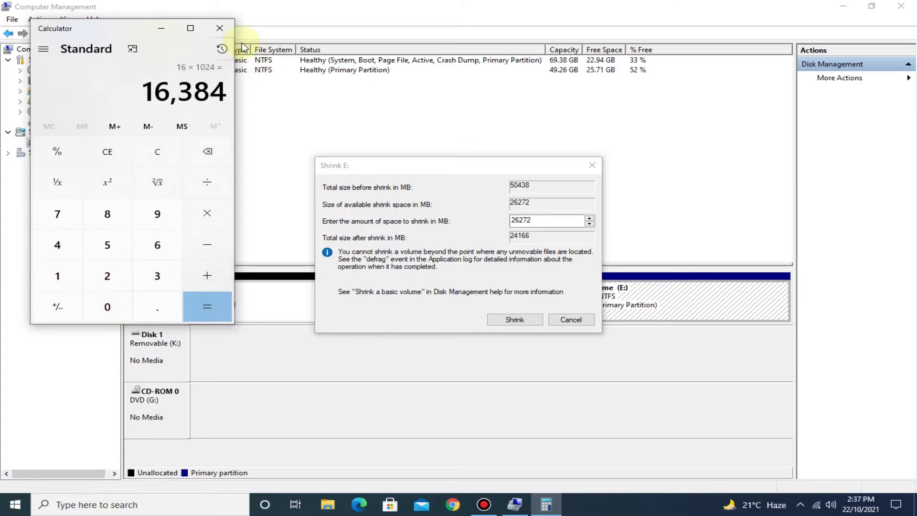
click(223, 32)
Shrink the volume by 16384 MB, leaving 16.00 GB unallocated.
drag(548, 219, 490, 215)
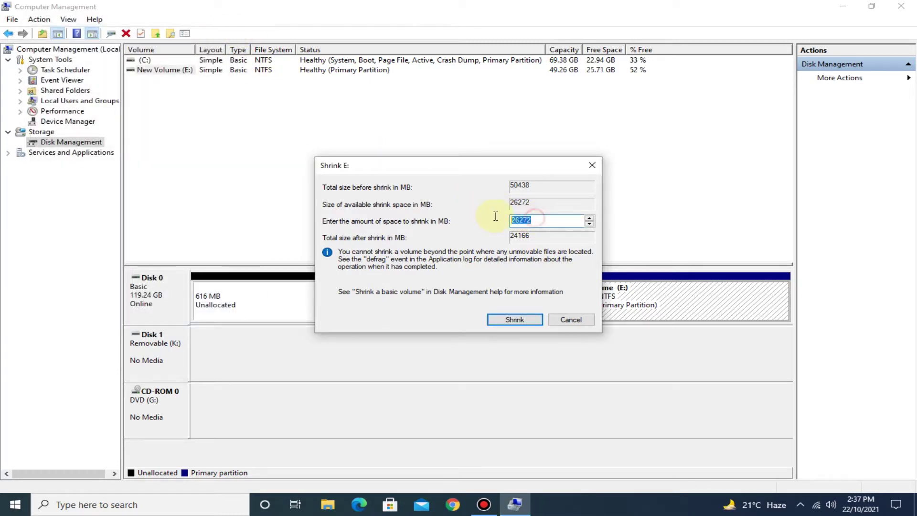
text(16384)
click(505, 320)
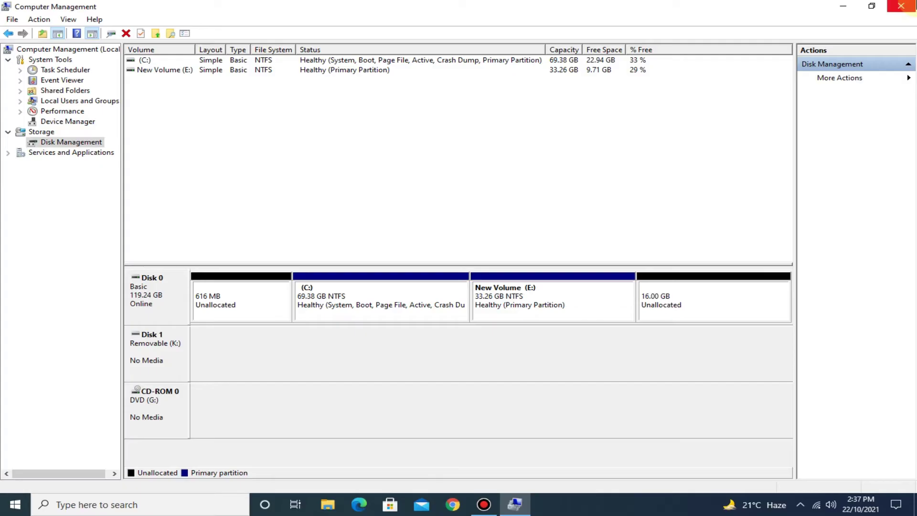
Run the DGEngSetup520884 installer and install DiskGenius 5.2.0 to the default location.
click(901, 5)
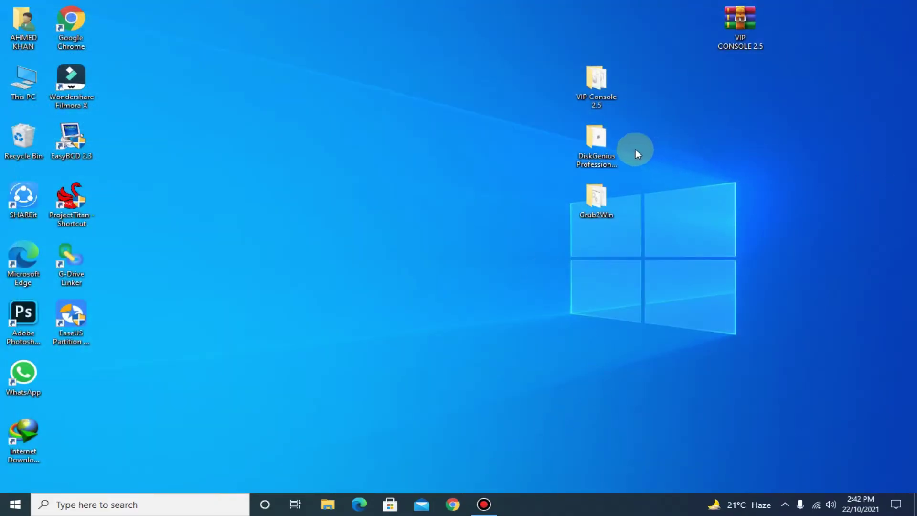
double_click(601, 143)
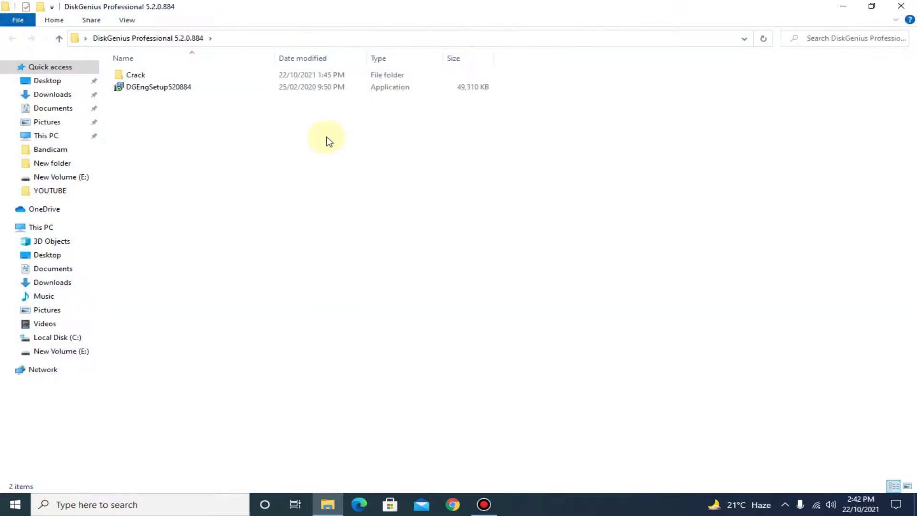
click(174, 91)
double_click(175, 90)
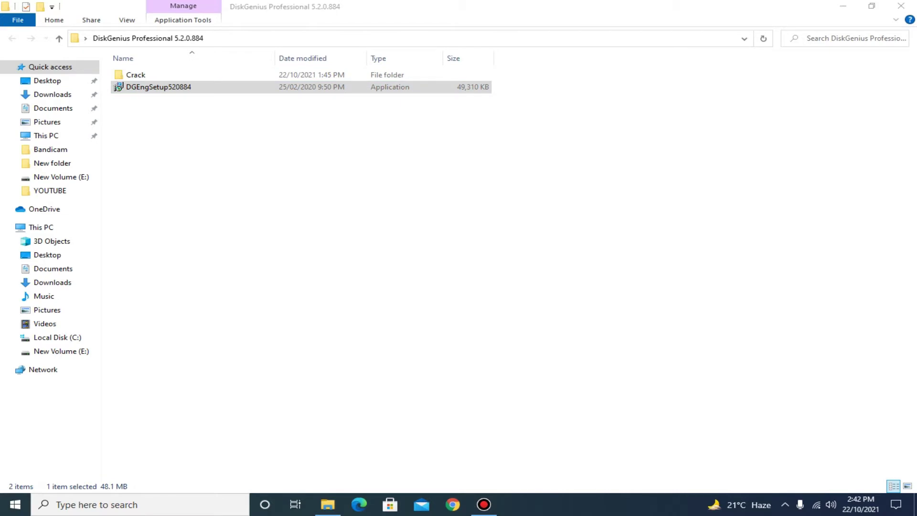
click(487, 280)
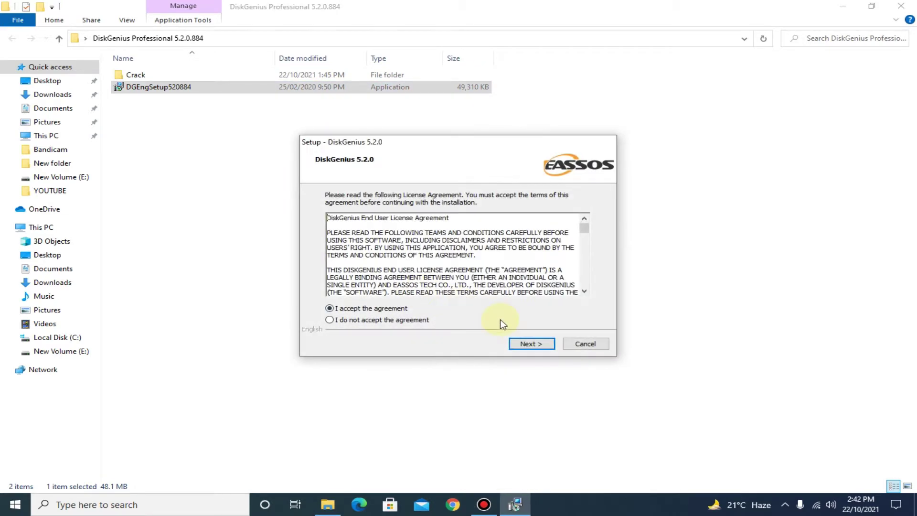
click(517, 347)
click(530, 344)
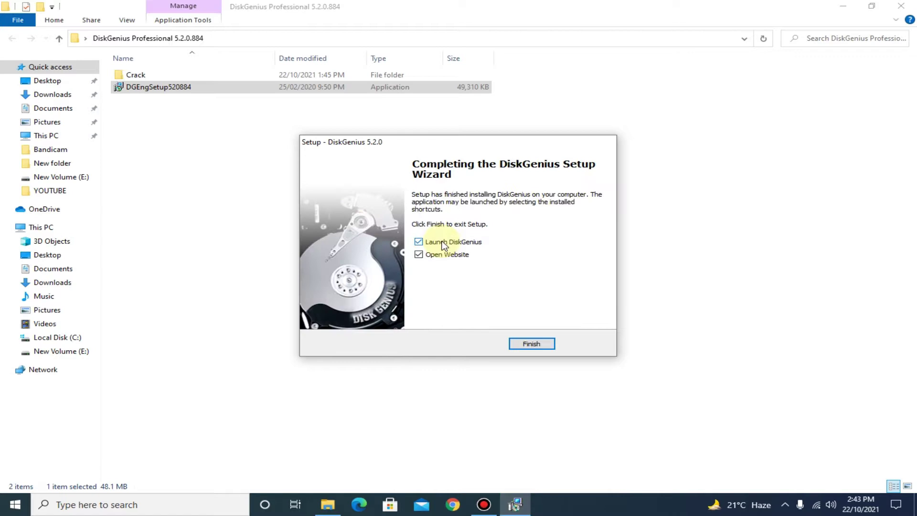
Finish setup without launching DiskGenius or opening its website.
click(419, 242)
click(418, 257)
click(528, 347)
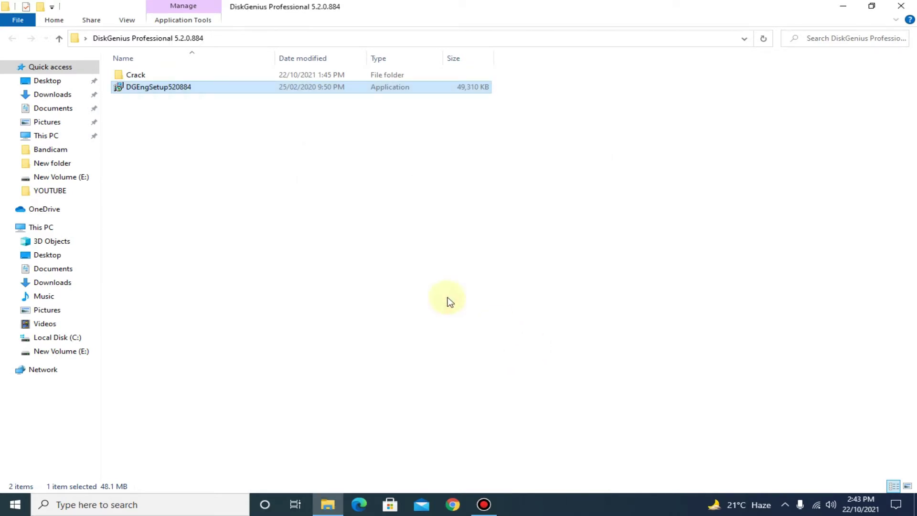
Copy the DiskGen and Options files from the Crack\x64 folder.
double_click(148, 76)
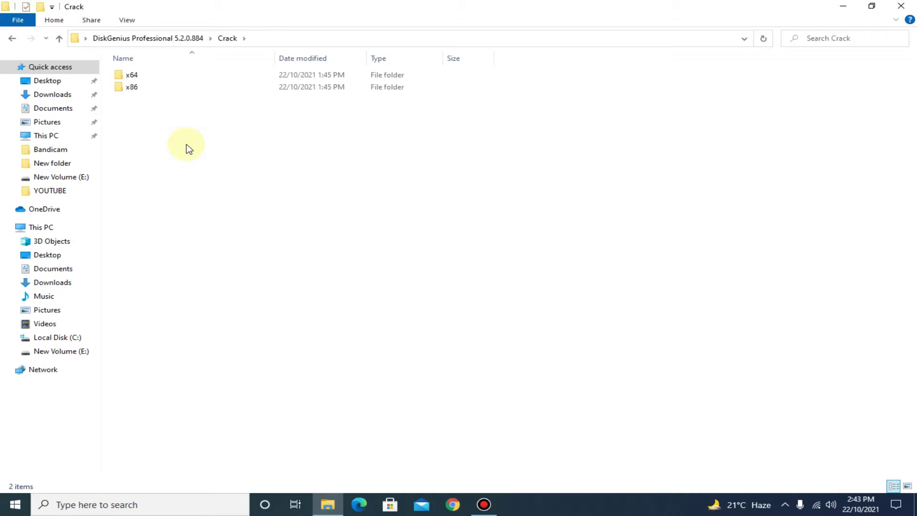
double_click(125, 76)
drag(140, 101, 143, 76)
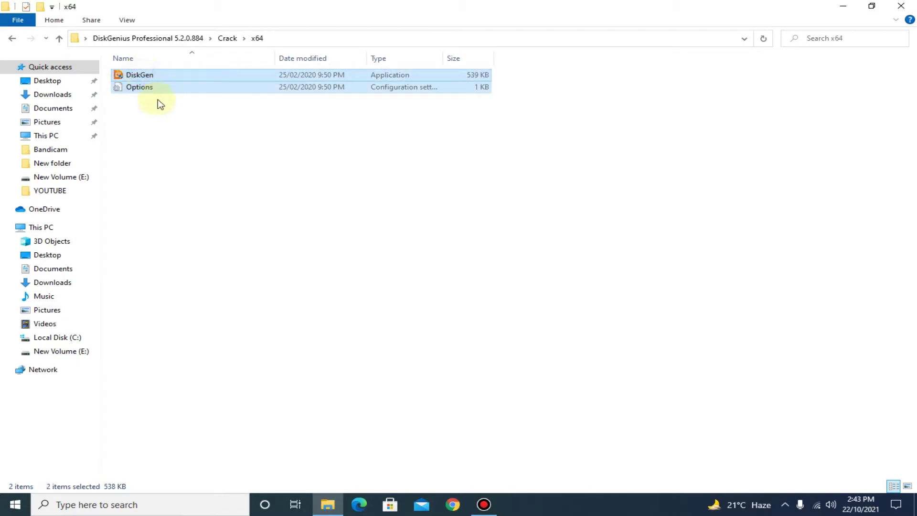
right_click(142, 74)
click(173, 217)
Paste them into the installed DiskGenius folder, replacing Options with administrator permission.
click(901, 5)
right_click(67, 376)
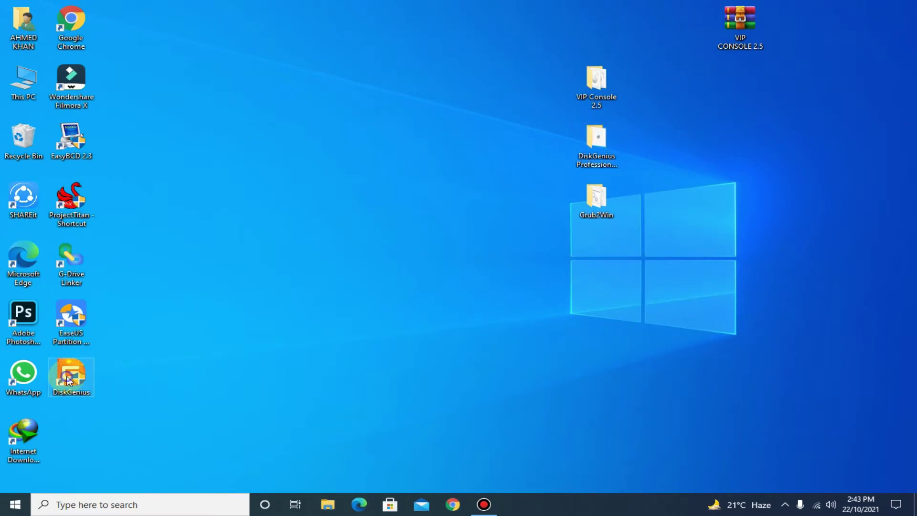
click(148, 95)
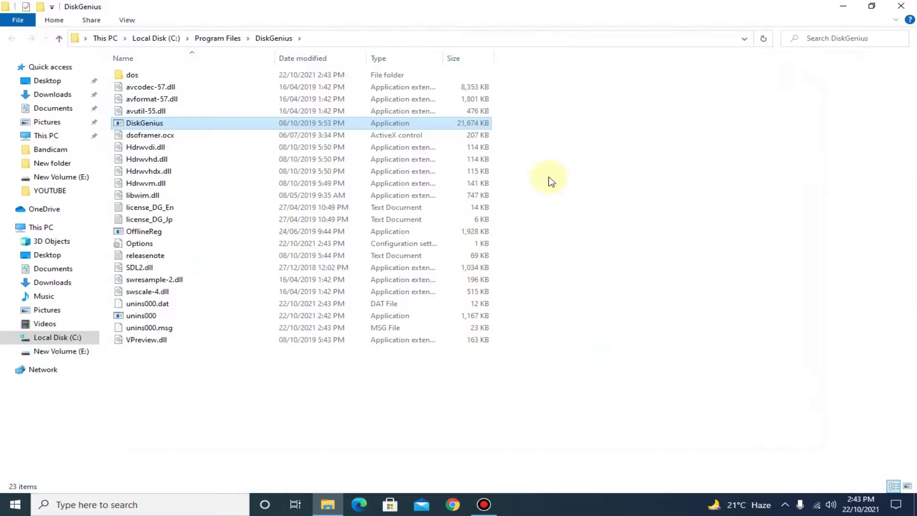
right_click(631, 113)
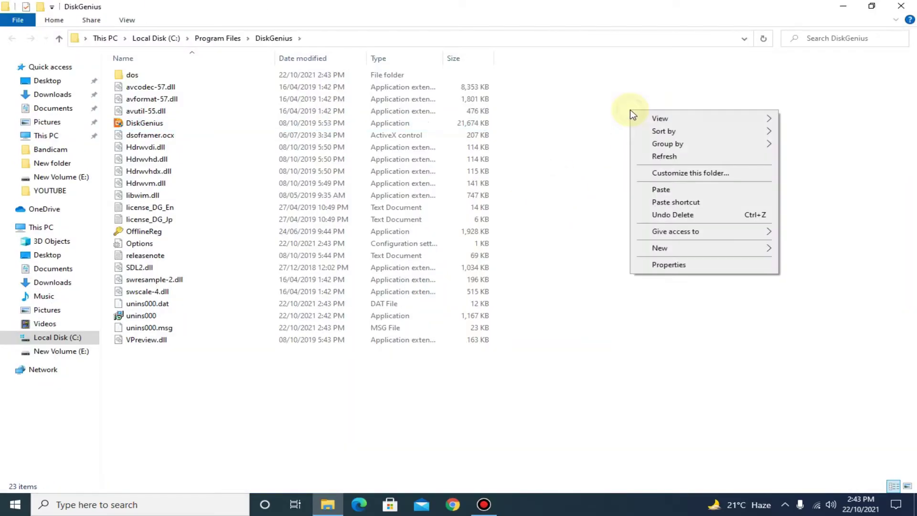
click(680, 191)
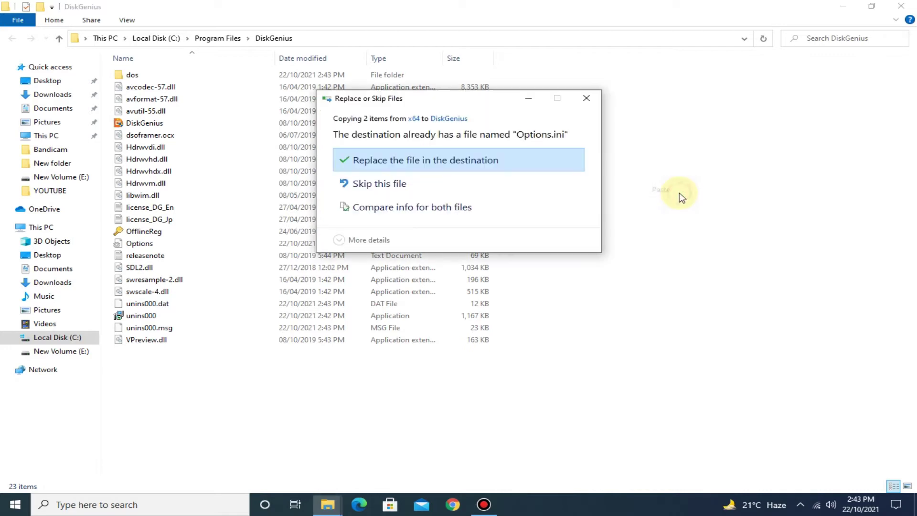
click(398, 159)
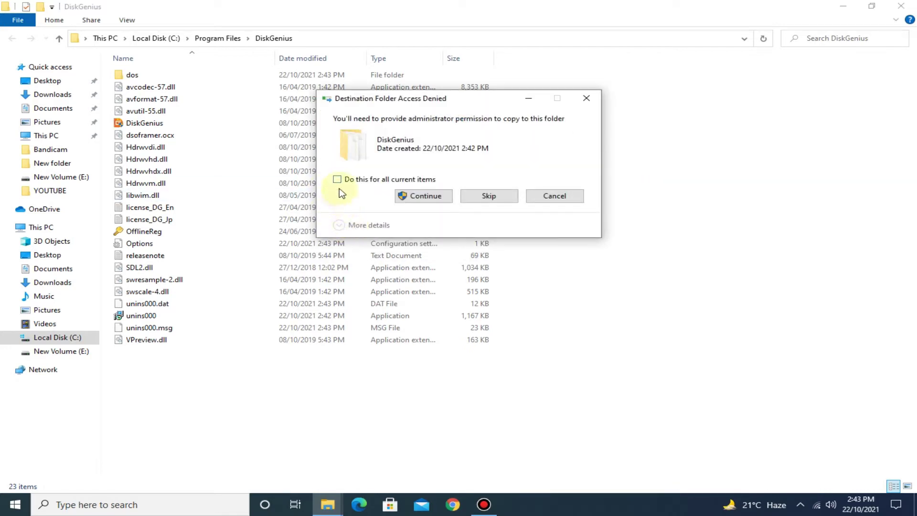
click(410, 196)
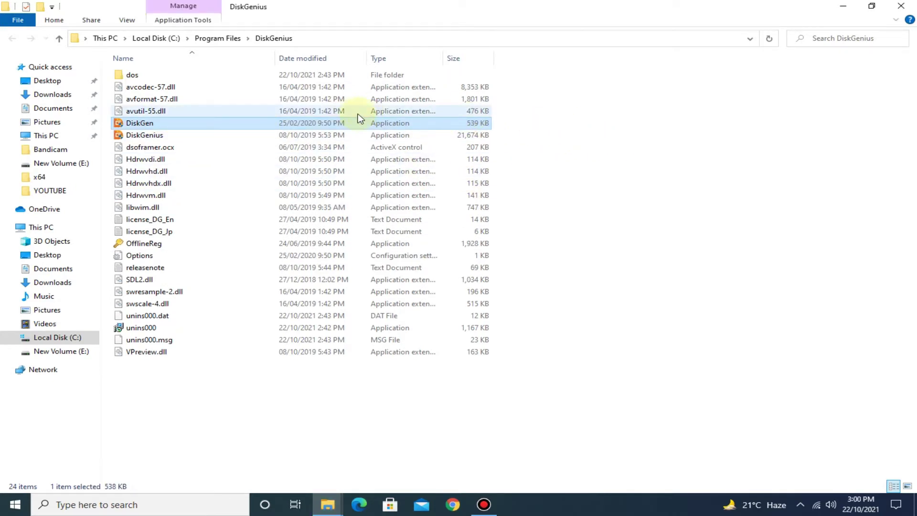
Put a DiskGen shortcut on the desktop and close Explorer.
right_click(155, 124)
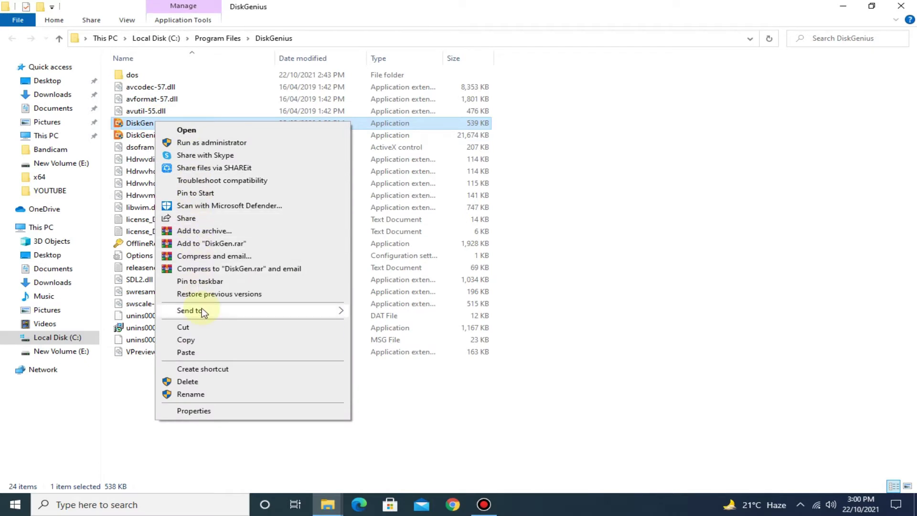
mouse_move(216, 310)
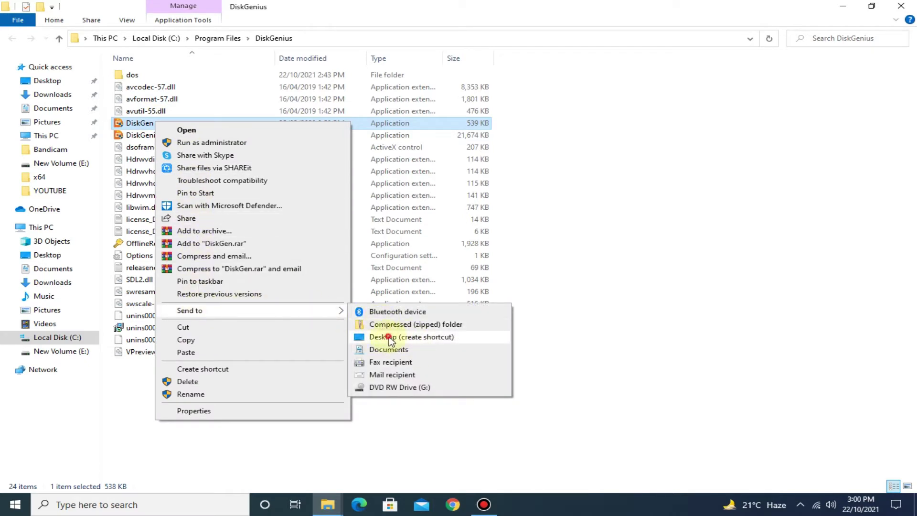
click(390, 340)
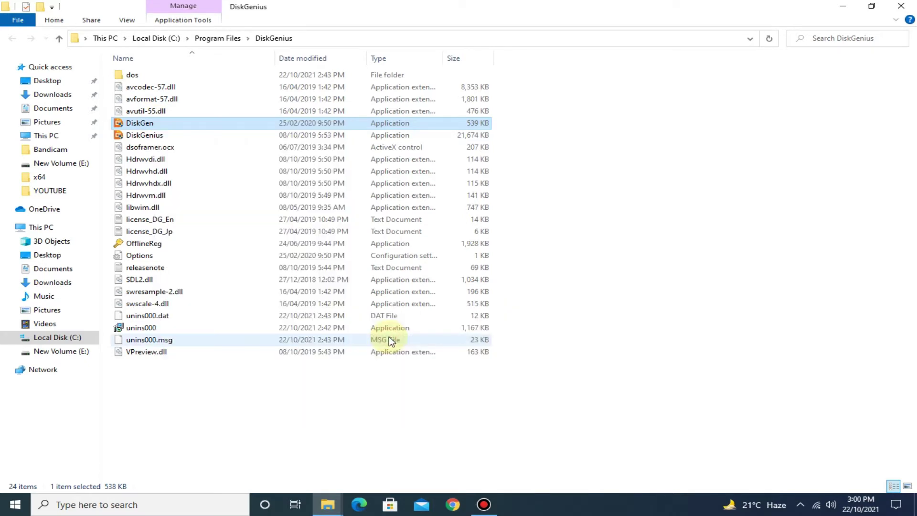
click(902, 6)
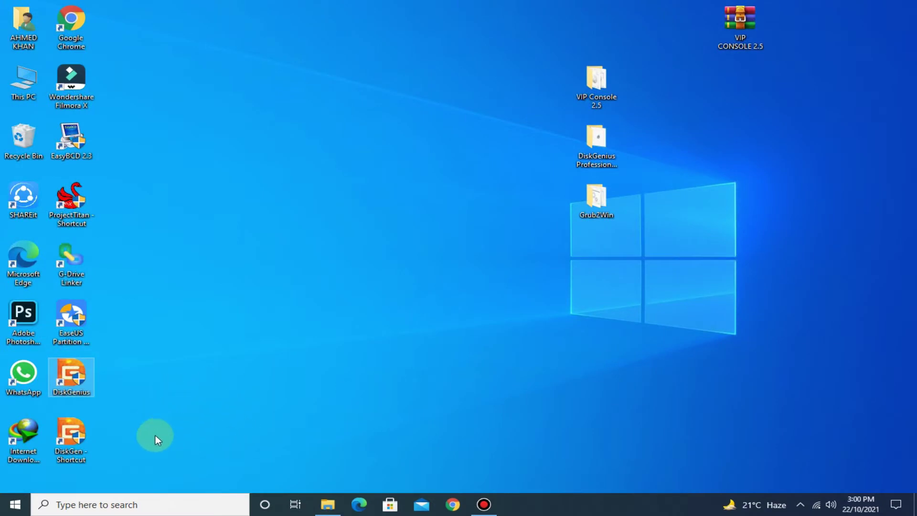
Place the DiskGen shortcut below WhatsApp and start creating a partition in the 16.0GB free space.
mouse_move(81, 377)
mouse_down()
mouse_move(156, 234)
mouse_move(21, 141)
mouse_up()
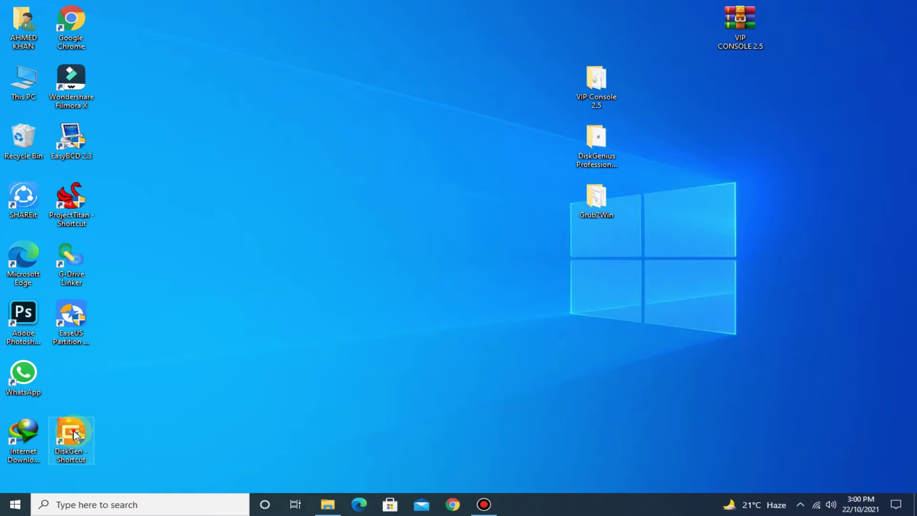
drag(75, 435, 68, 361)
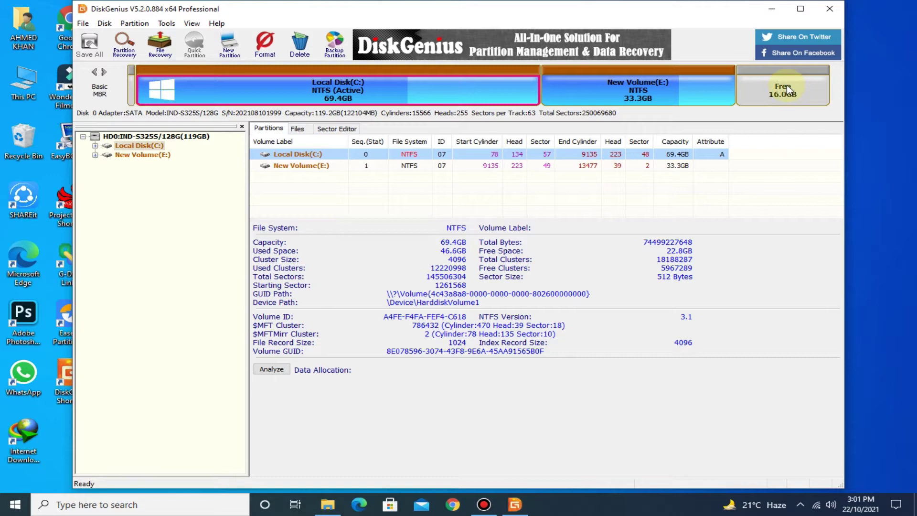
mouse_move(783, 86)
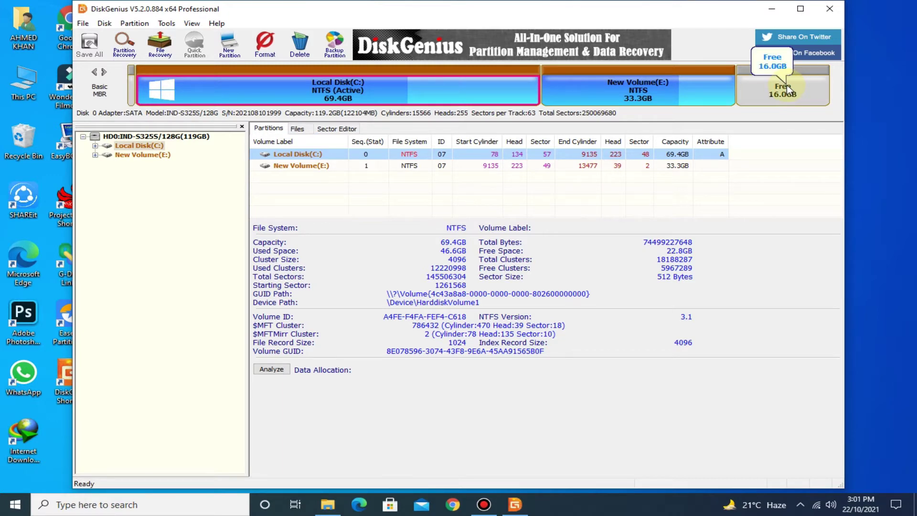
click(787, 85)
right_click(787, 85)
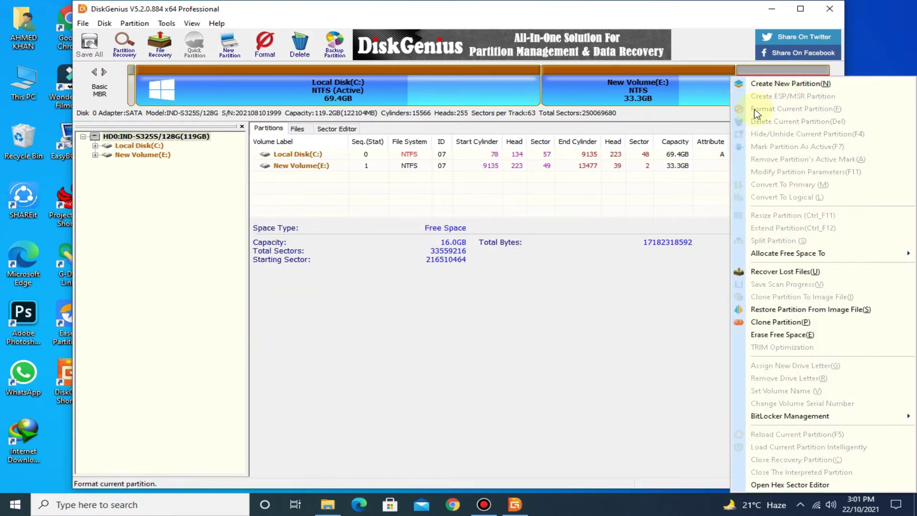
click(795, 85)
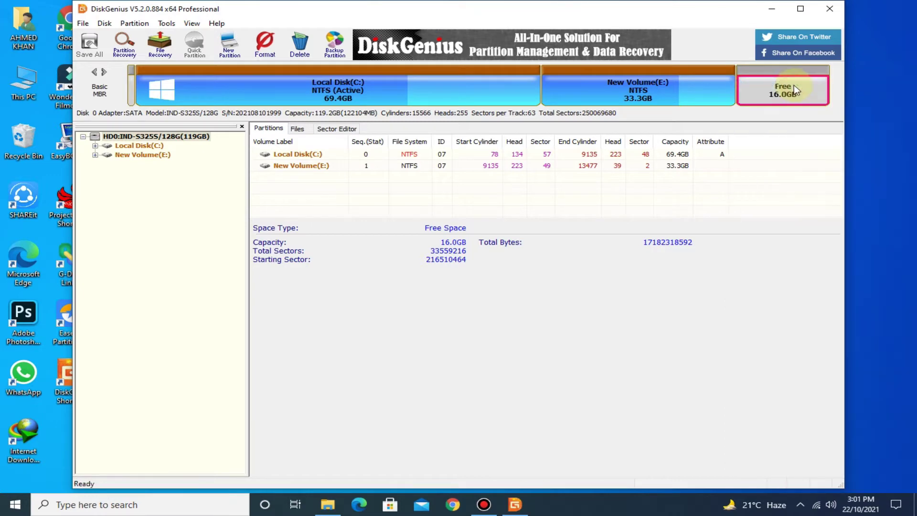
Create an Ext4 (Linux Data) partition labelled PhoenixOS VIP.
click(482, 211)
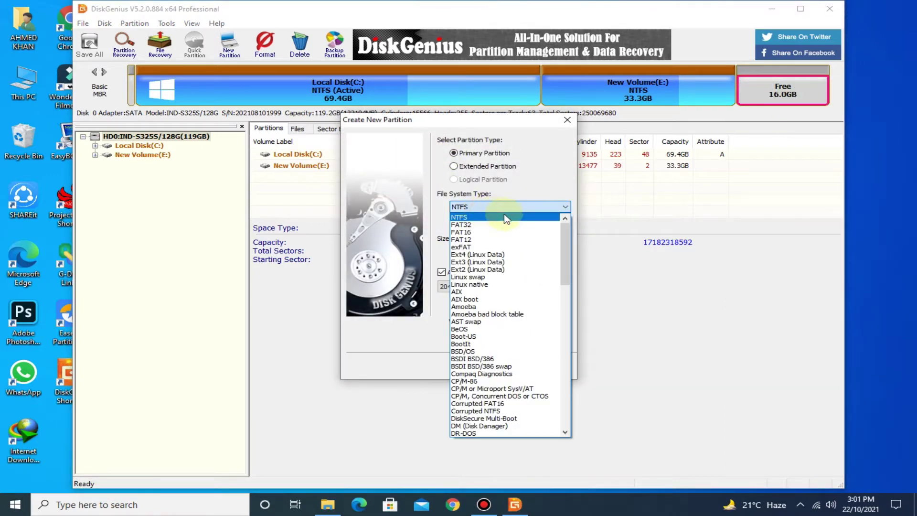
click(477, 254)
click(514, 320)
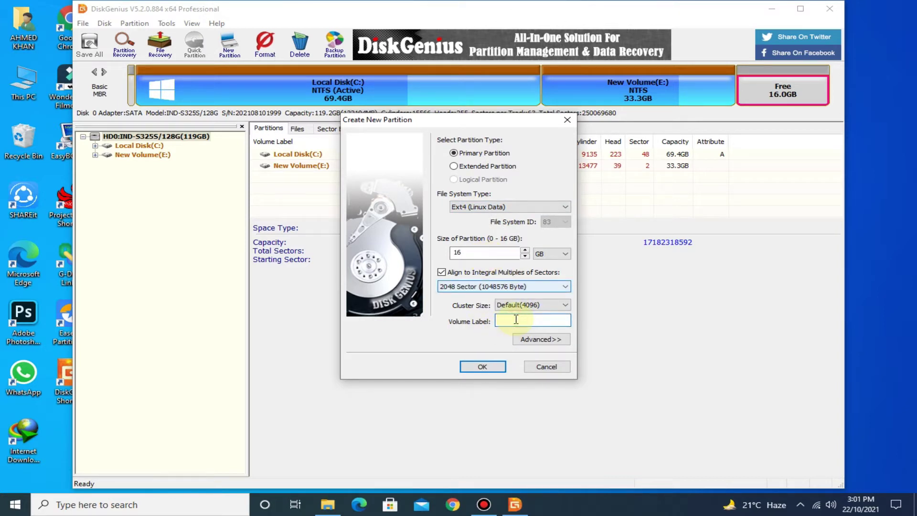
text(PhoenixOS VIP)
click(487, 368)
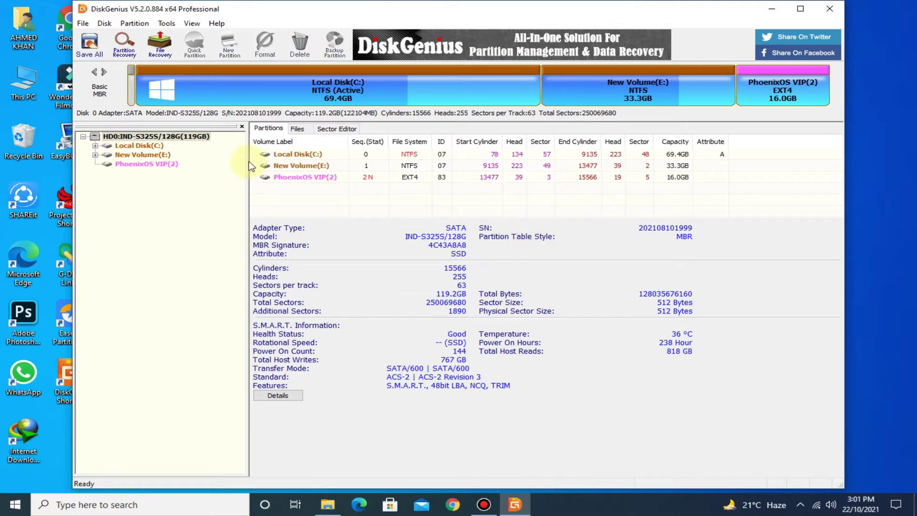
Save all partition changes to disk and format the new partition.
click(89, 45)
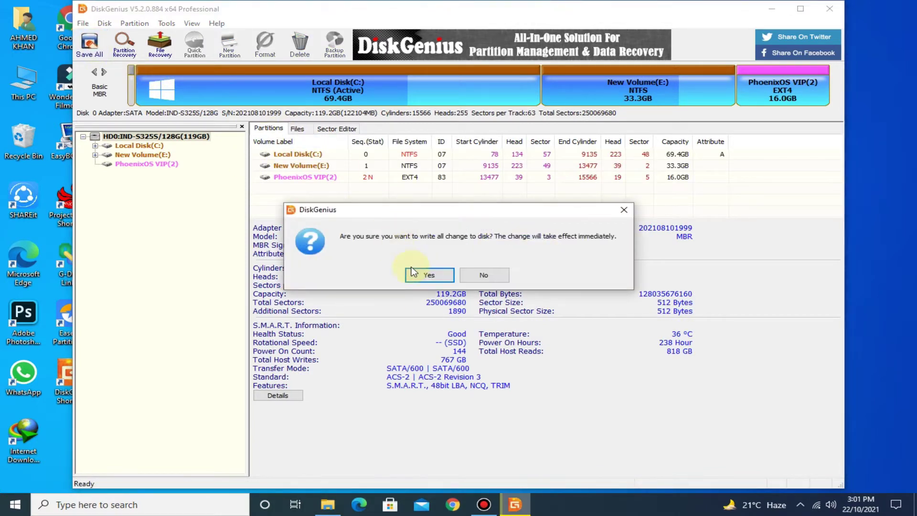
click(424, 274)
click(417, 275)
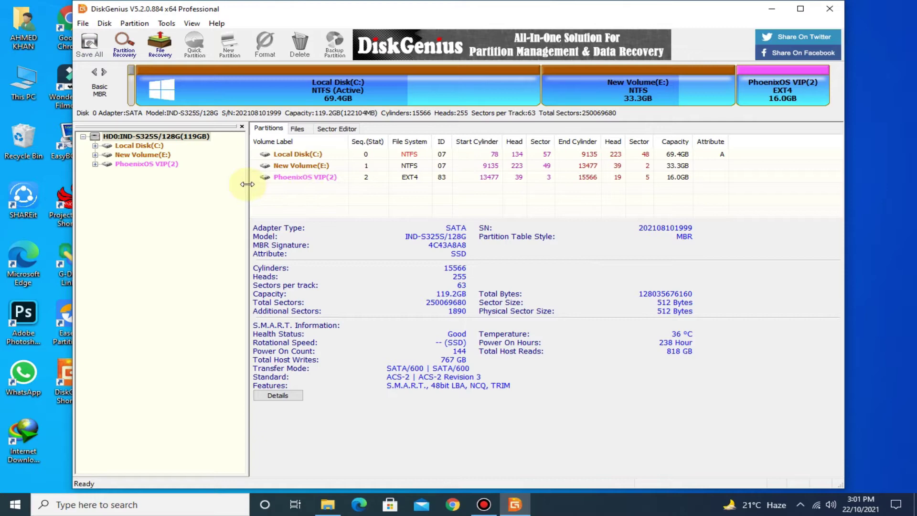
Create a VIPC folder on the PhoenixOS VIP partition.
click(298, 179)
double_click(297, 180)
right_click(327, 206)
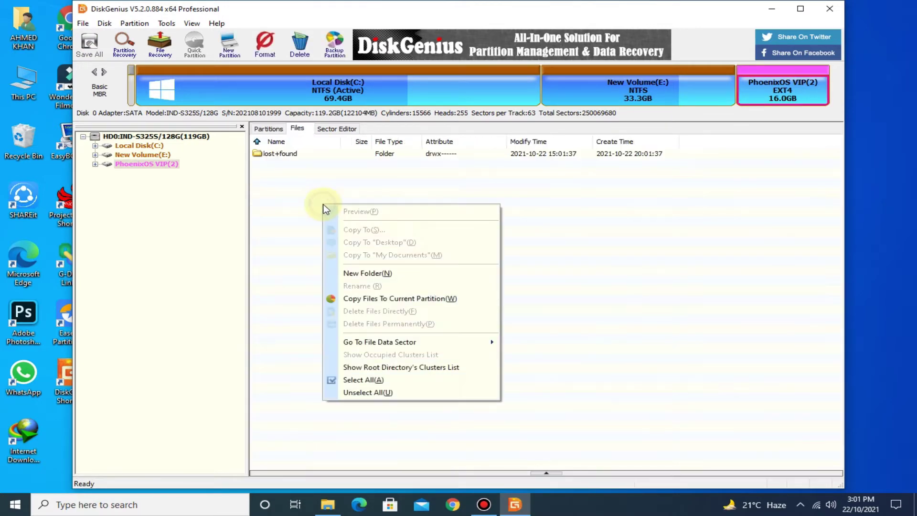
click(370, 274)
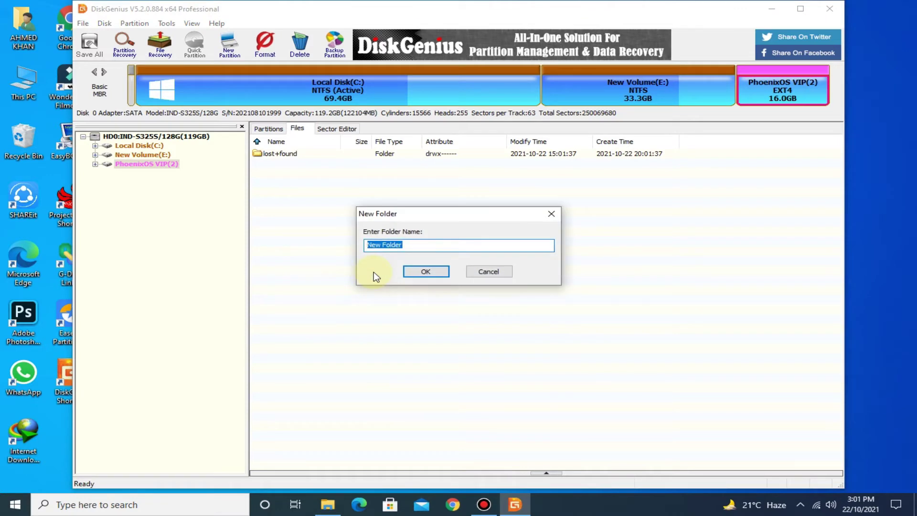
text(V)
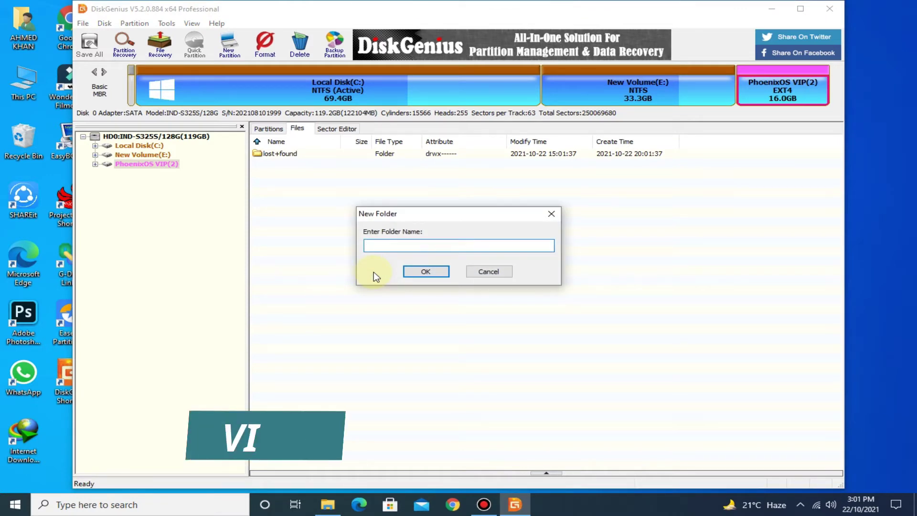
text(IPC)
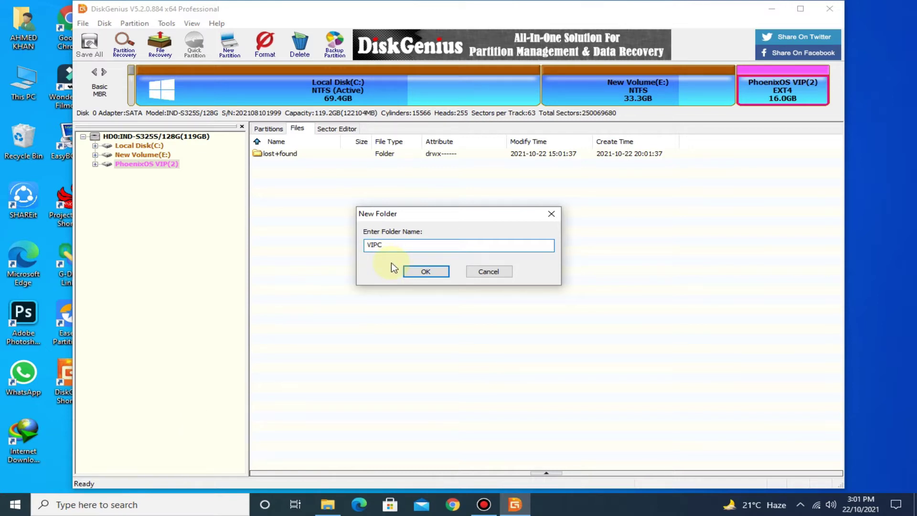
click(415, 275)
Create a data folder inside VIPC.
double_click(280, 164)
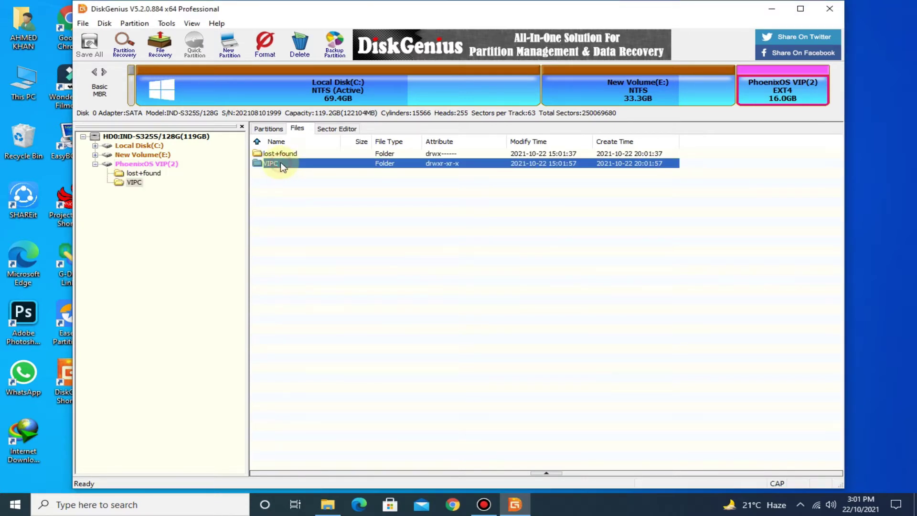
right_click(337, 200)
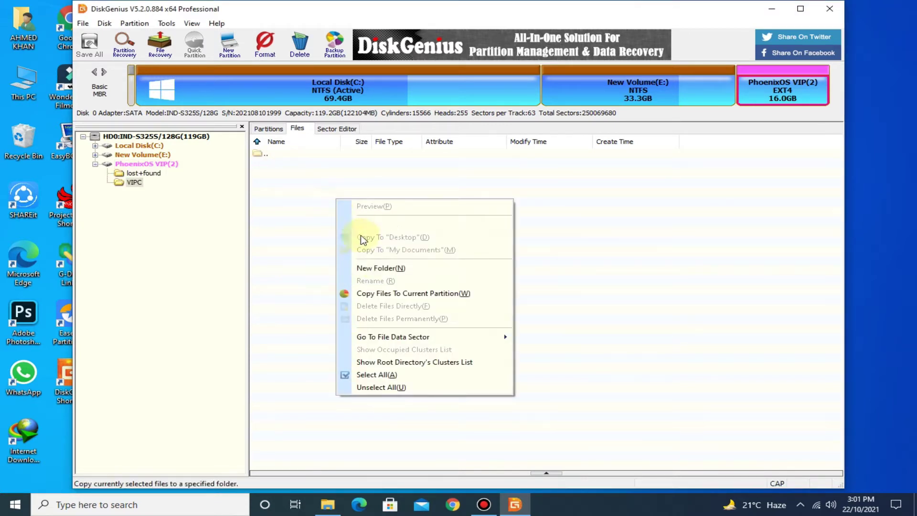
click(376, 269)
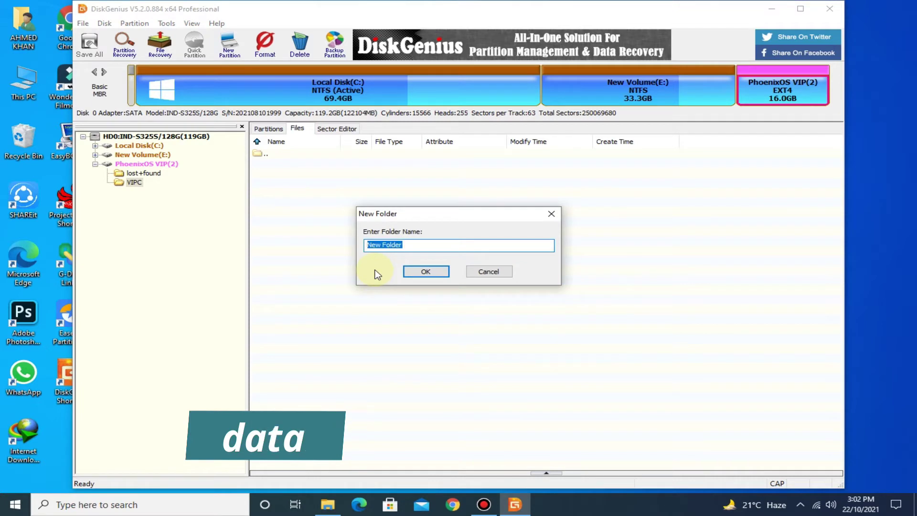
text(data)
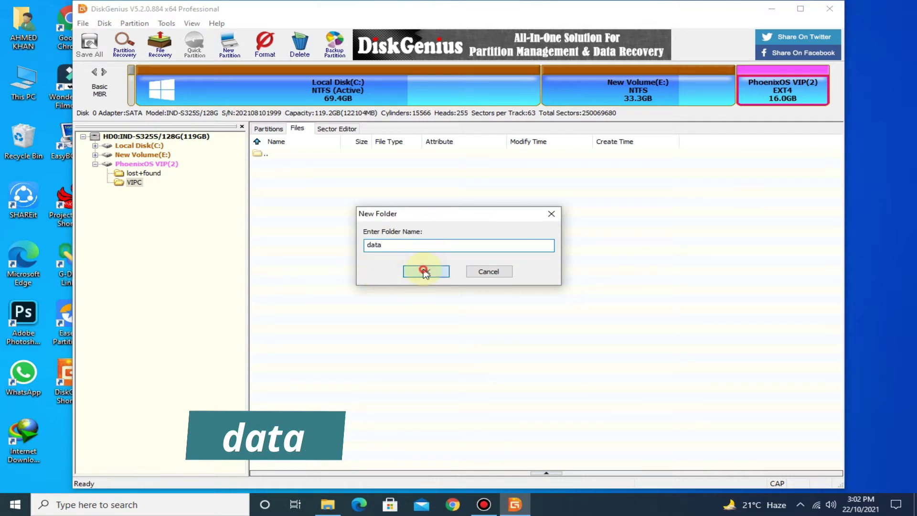
click(421, 269)
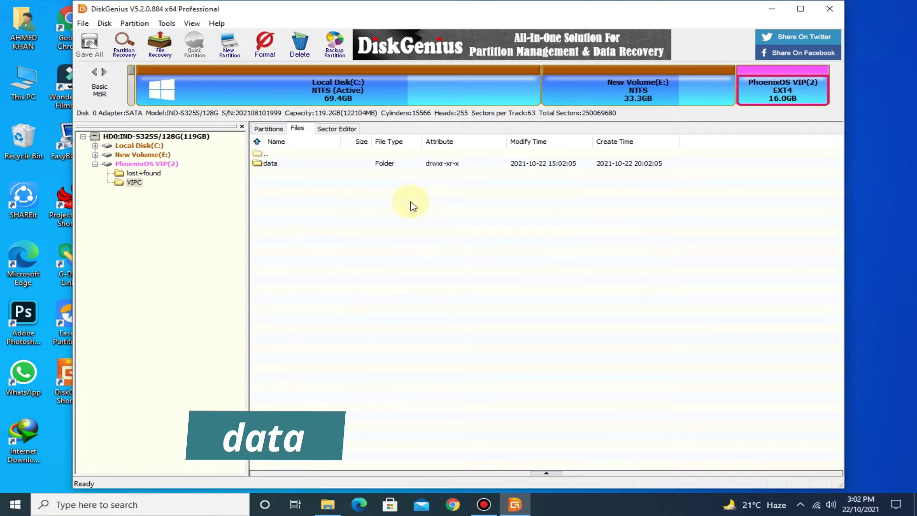
Arrange the VIP Console 2.5 Explorer window and DiskGenius side by side.
click(773, 9)
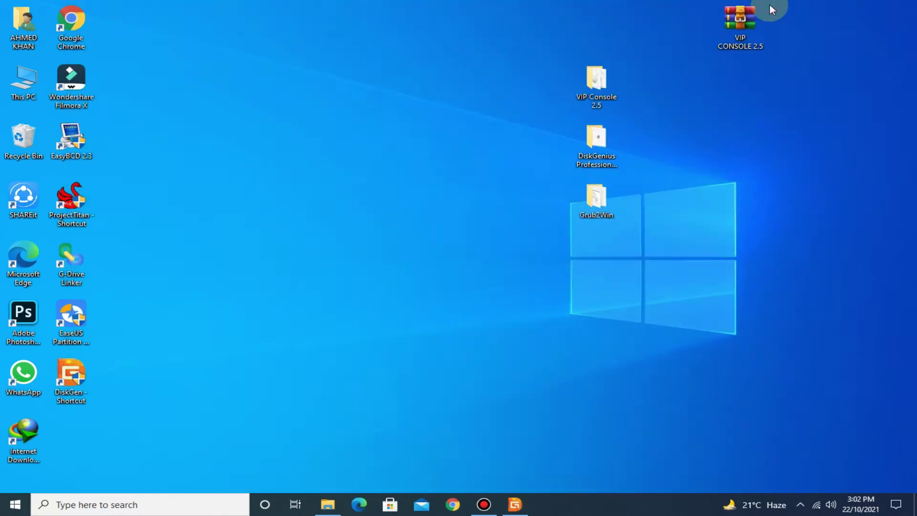
click(603, 85)
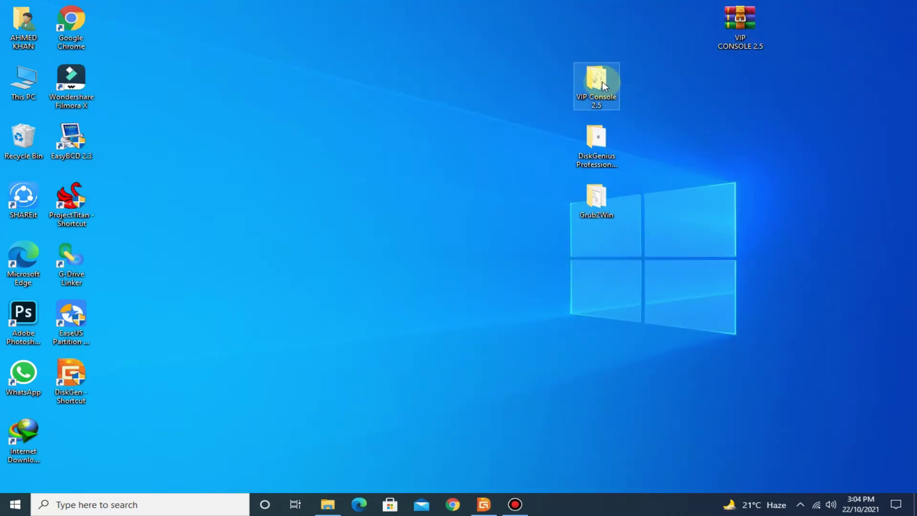
double_click(602, 85)
drag(544, 37, 531, 22)
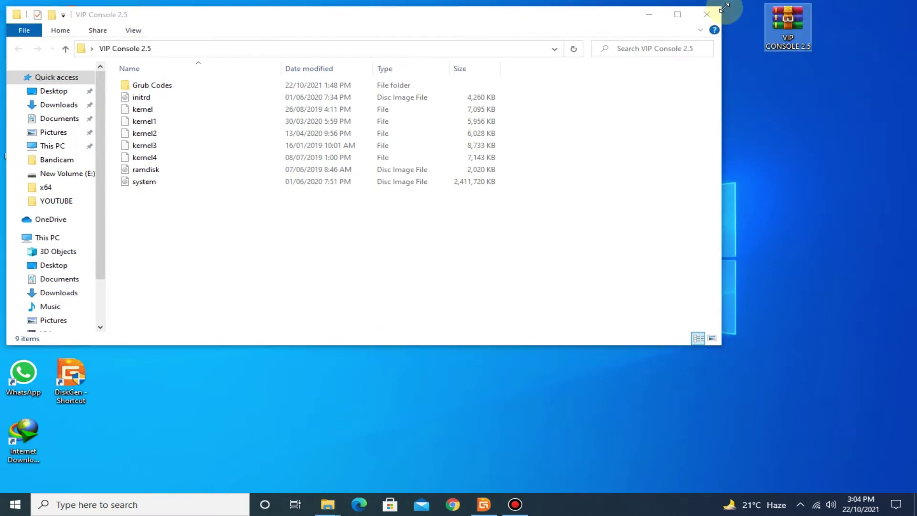
mouse_move(722, 7)
mouse_down()
mouse_move(652, 30)
mouse_move(396, 4)
mouse_up()
click(484, 503)
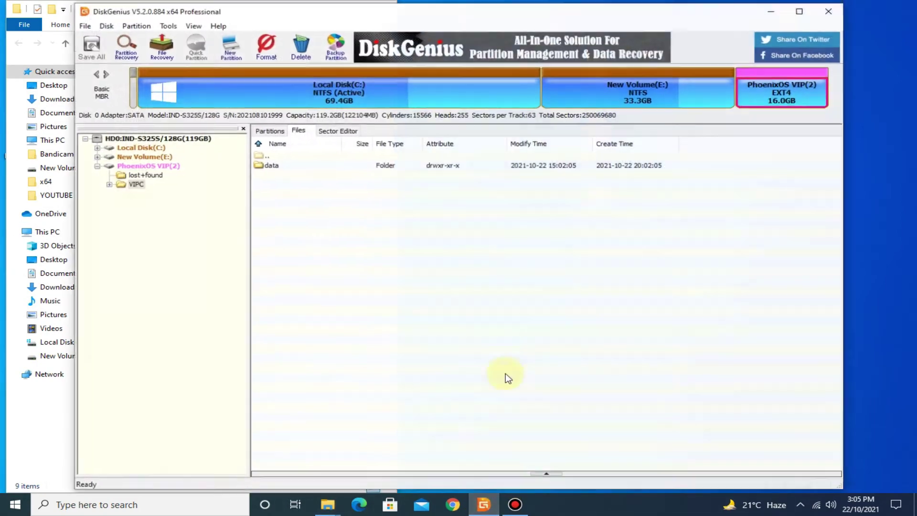
drag(521, 22, 582, 22)
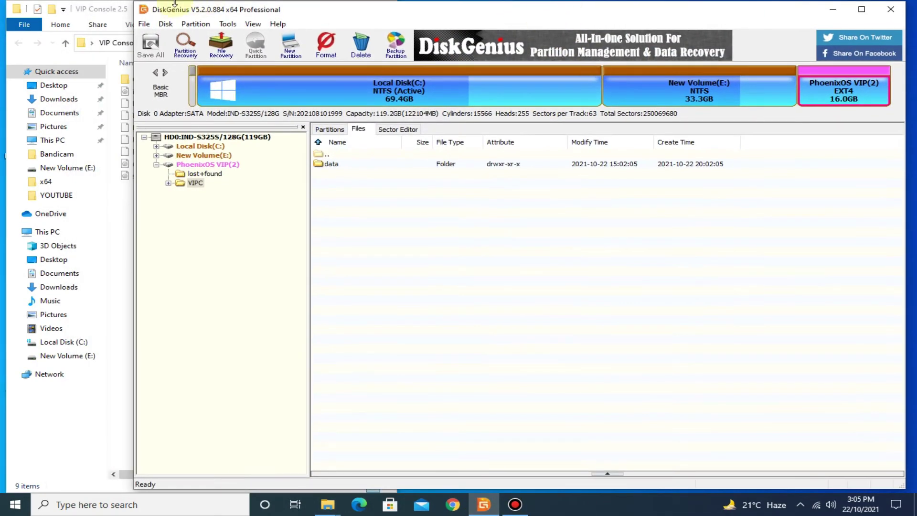
drag(131, 4, 424, 2)
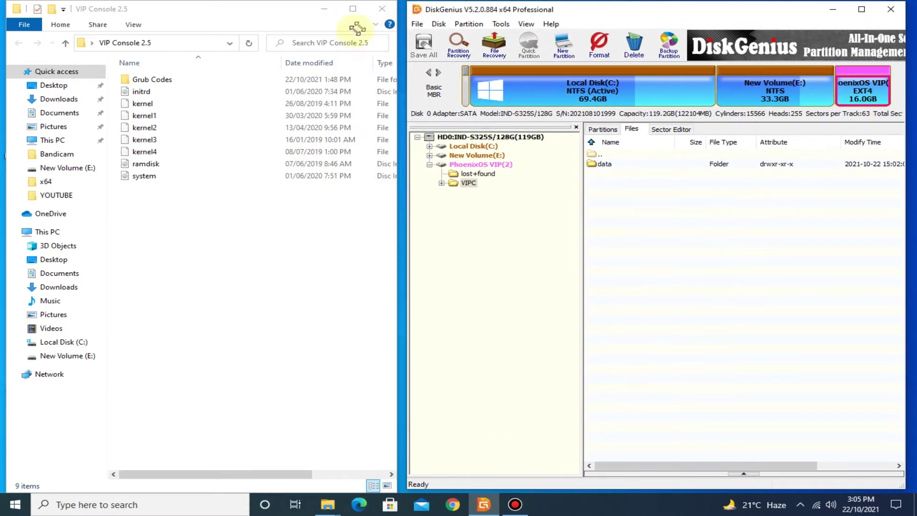
Copy the eight files initrd through system into VIPC, then close DiskGenius and Explorer.
drag(142, 195, 136, 129)
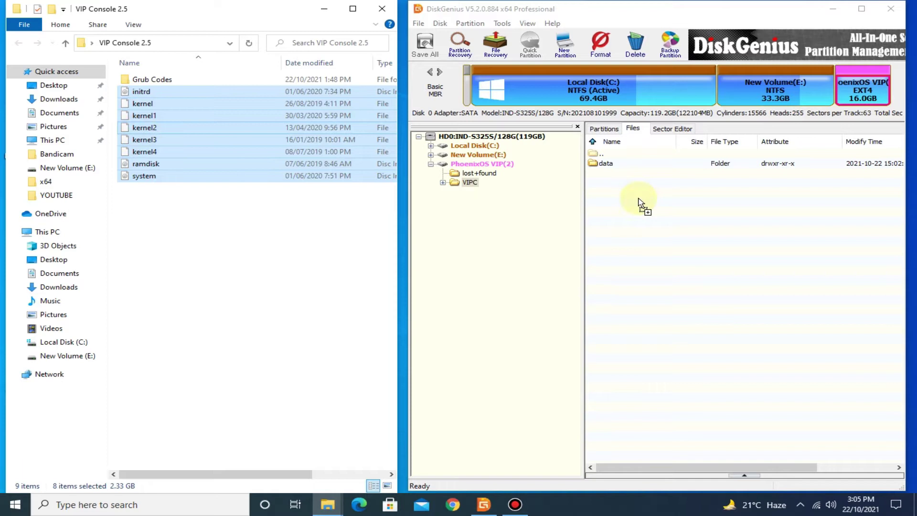
drag(136, 131, 640, 201)
click(627, 278)
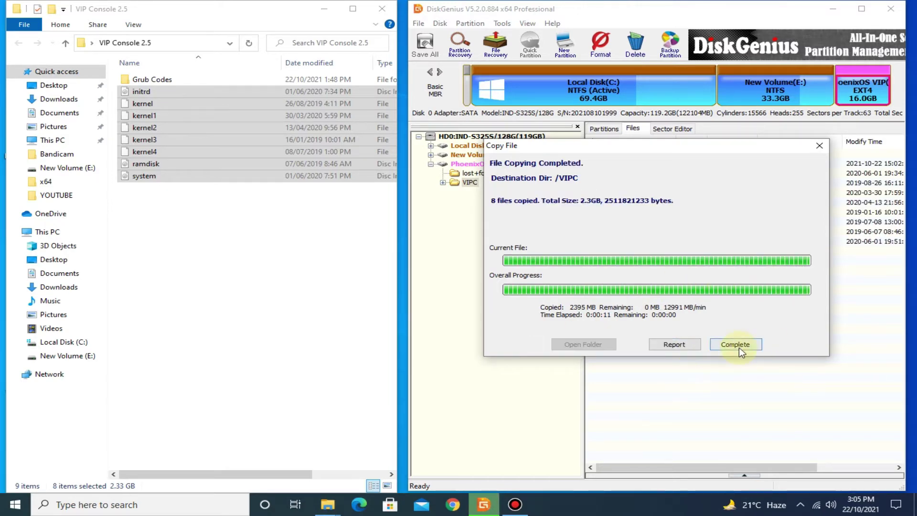
click(735, 345)
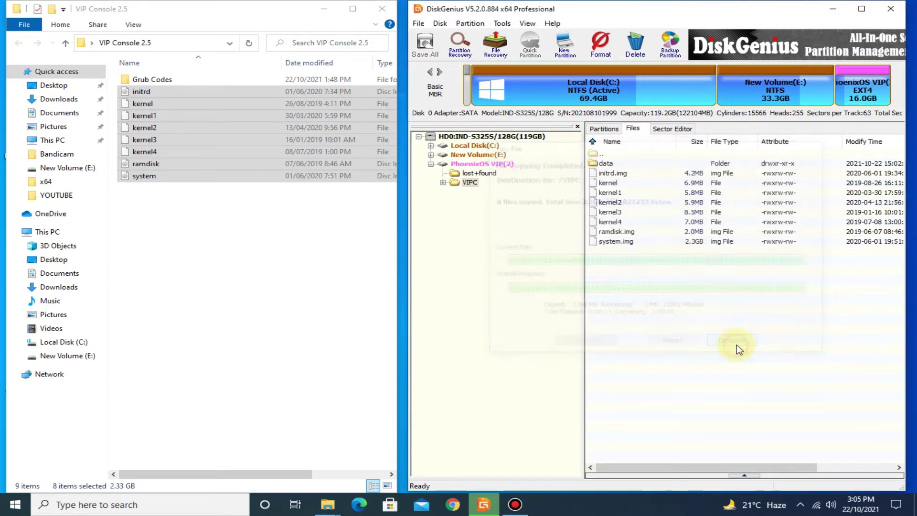
click(888, 9)
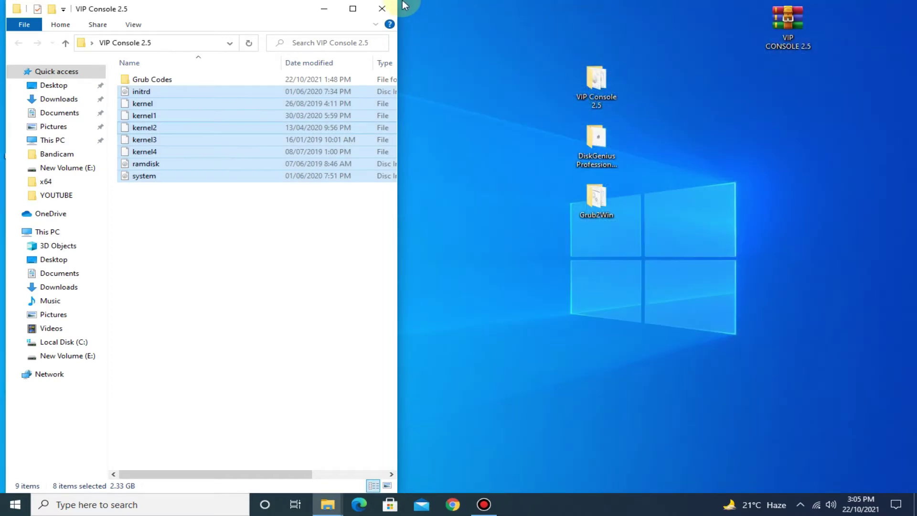
click(383, 8)
click(453, 110)
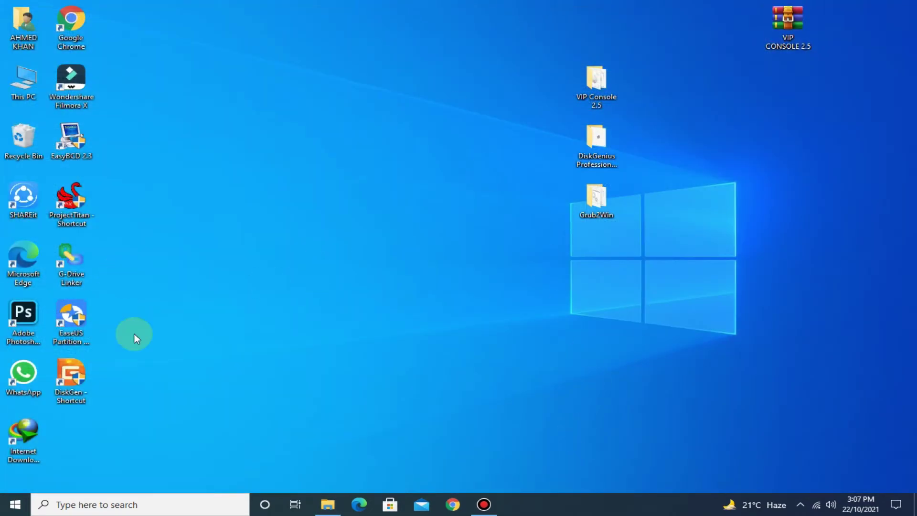
click(92, 505)
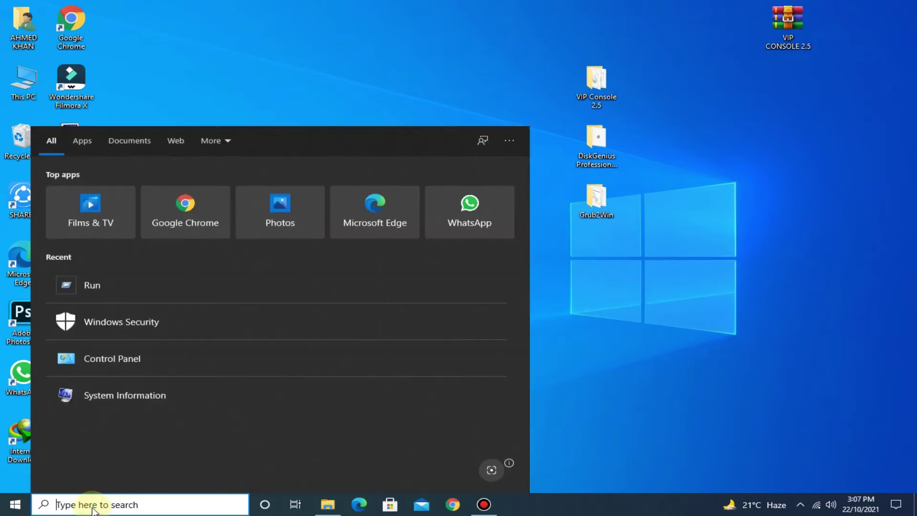
text(run)
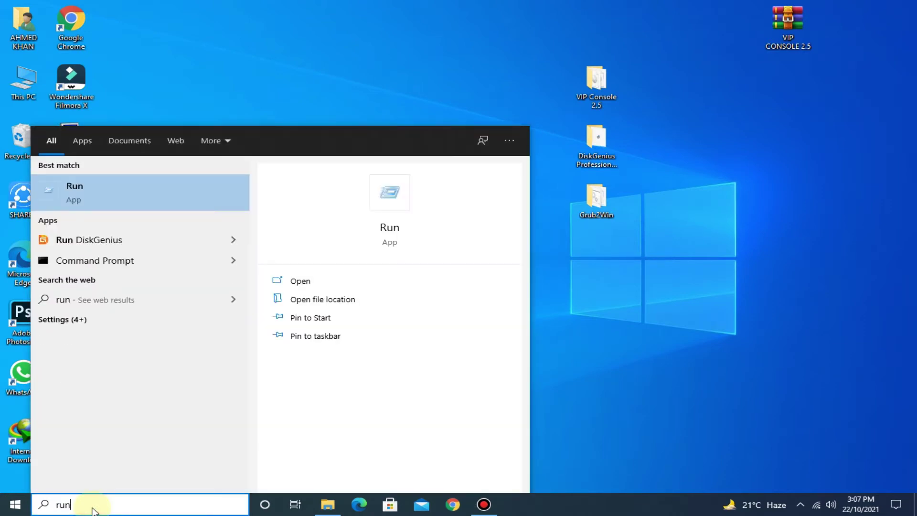
click(97, 187)
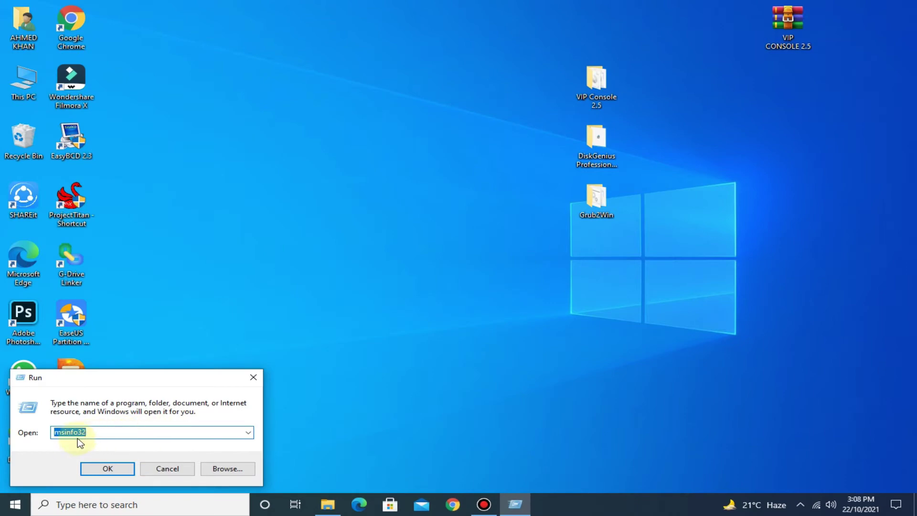
click(94, 469)
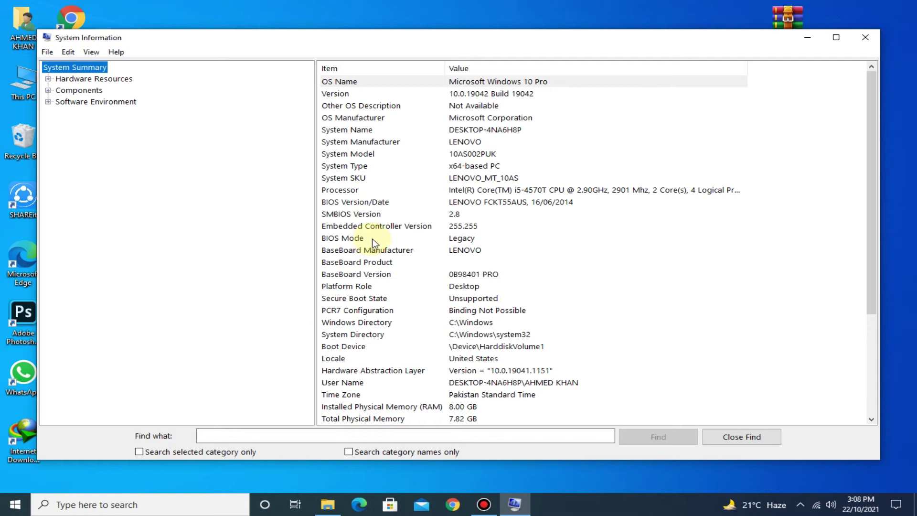
click(437, 240)
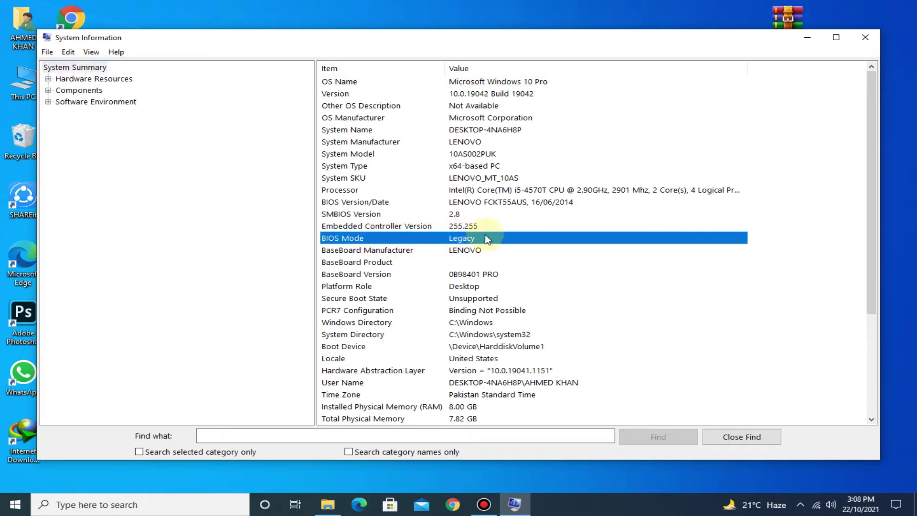
click(864, 37)
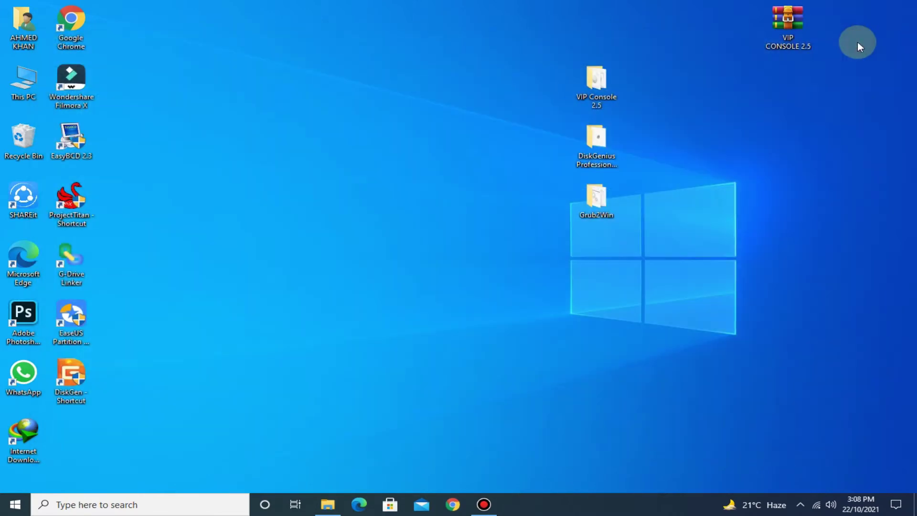
Run Grub2Win setup as non-EFI firmware and install it onto drive C:.
double_click(591, 202)
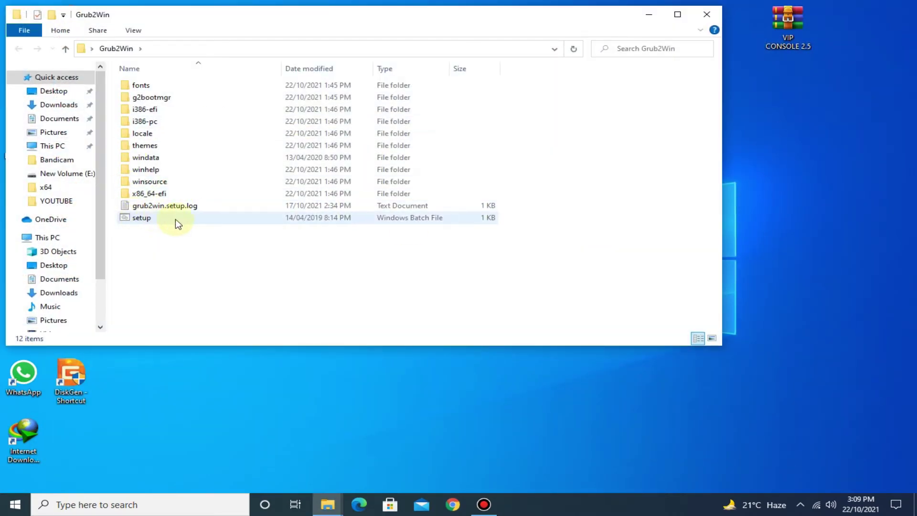
double_click(127, 219)
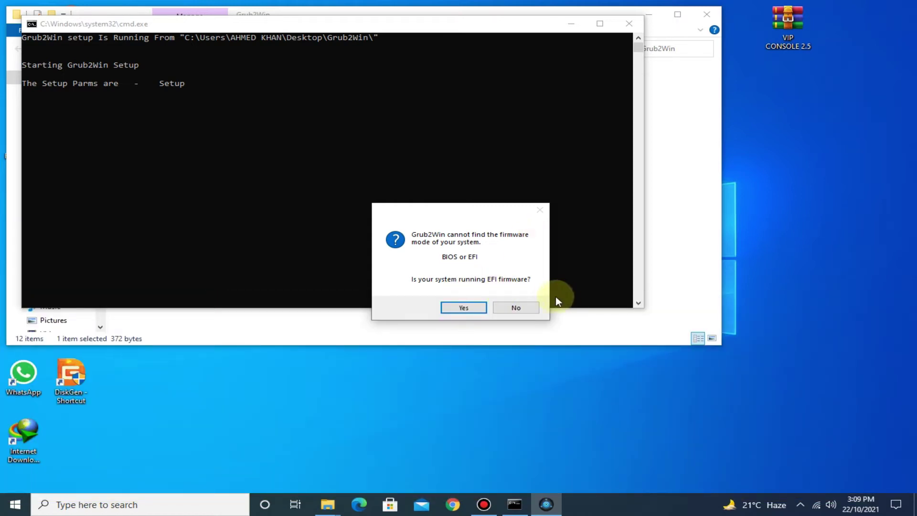
click(526, 310)
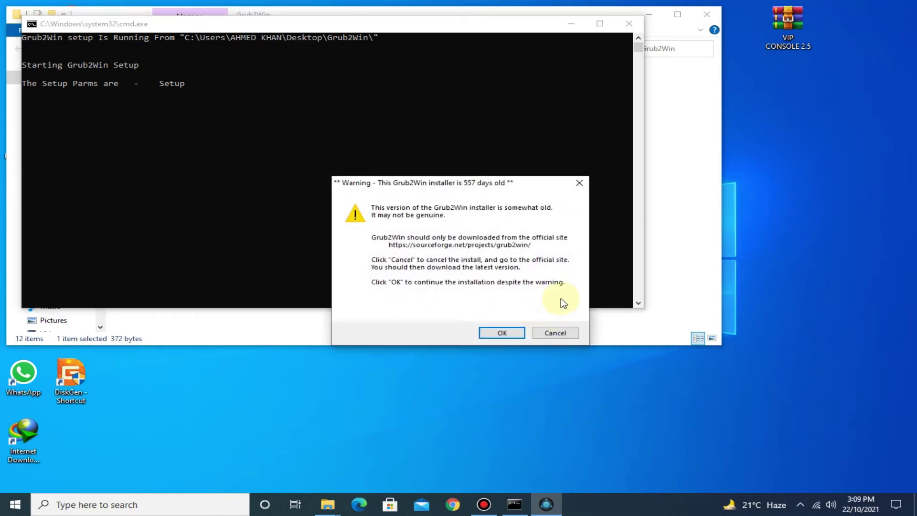
click(505, 334)
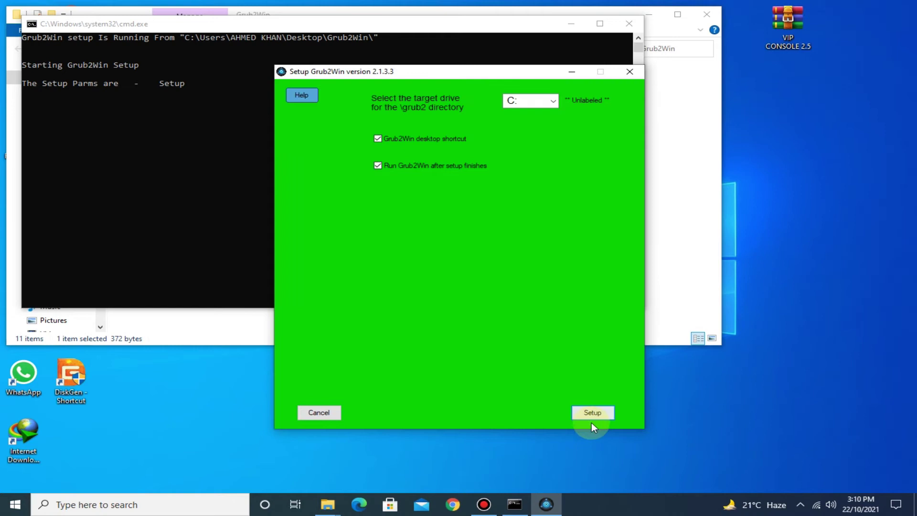
click(591, 418)
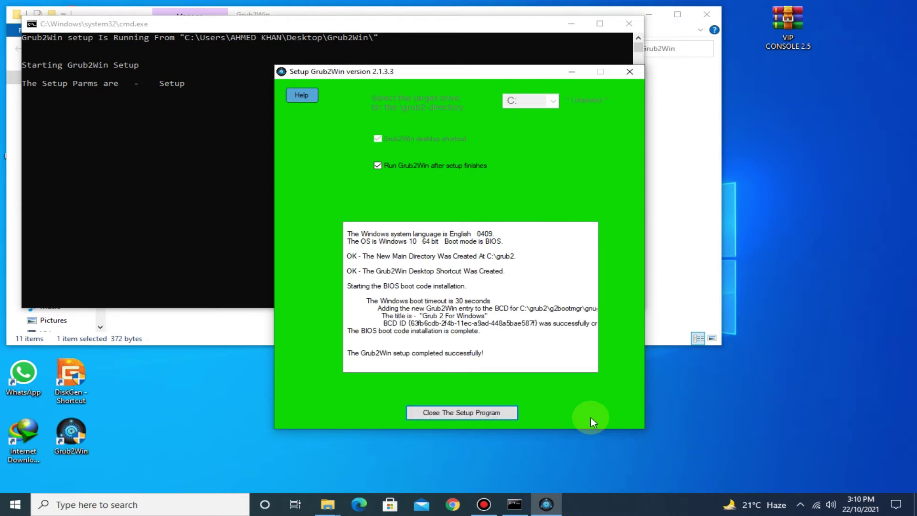
Close setup, launch Grub2Win as non-EFI, then minimize it and close the folder window.
click(459, 413)
click(506, 290)
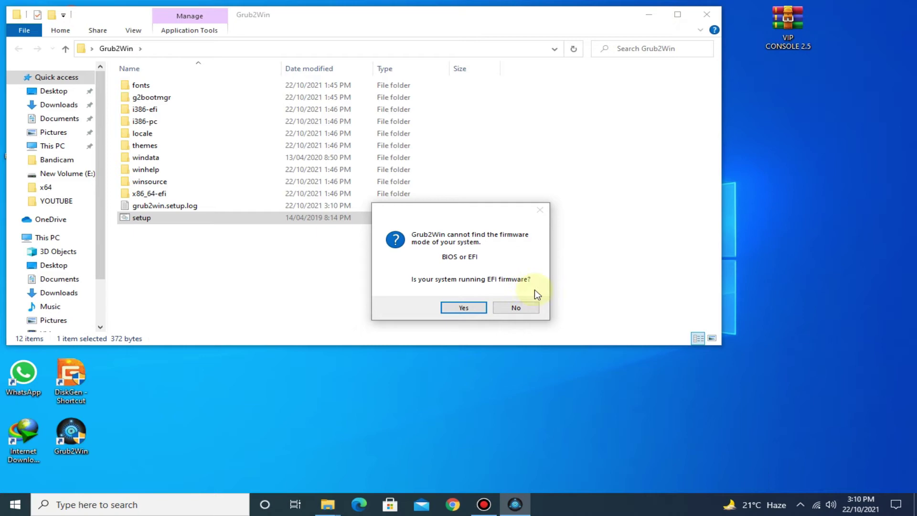
click(516, 308)
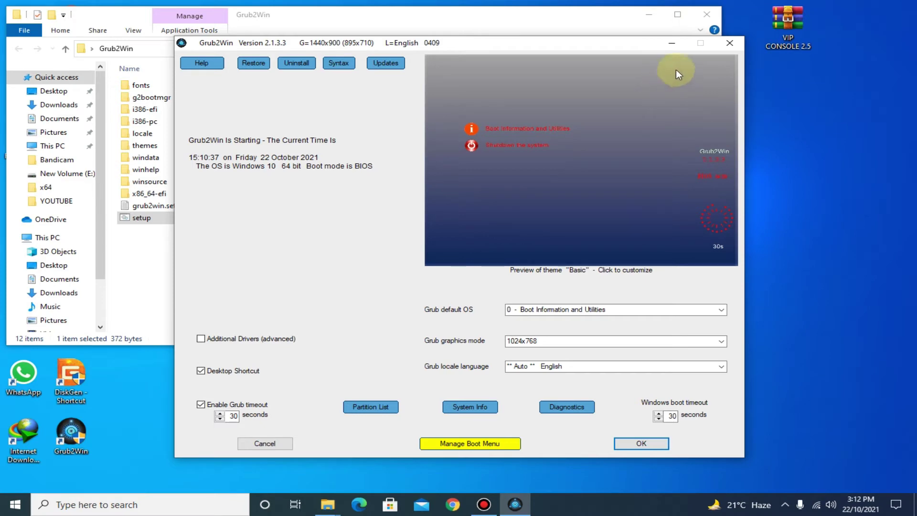
click(679, 44)
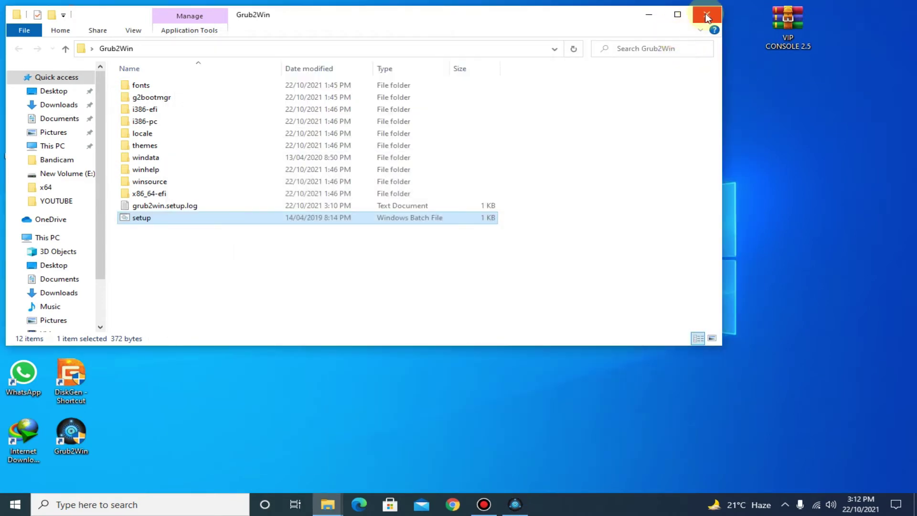
click(707, 15)
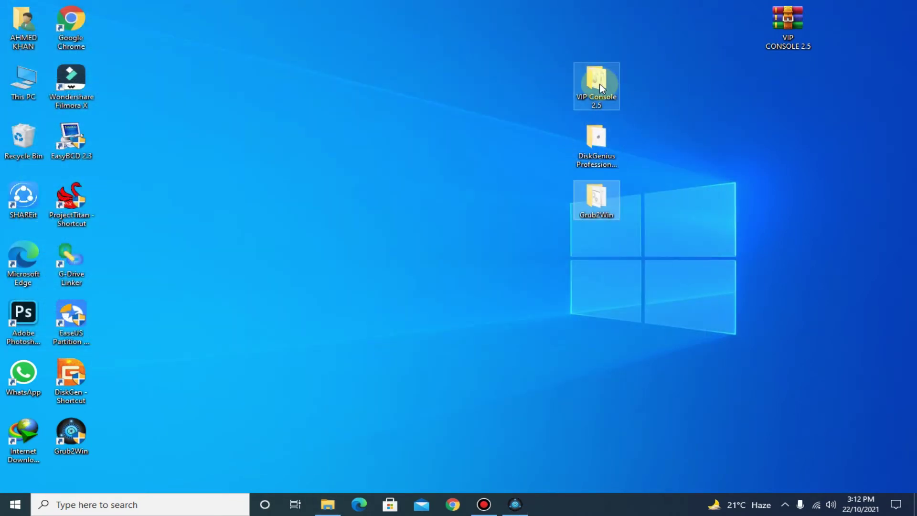
Open the grub codes for grub2win file from VIP Console 2.5 > Grub Codes.
double_click(598, 83)
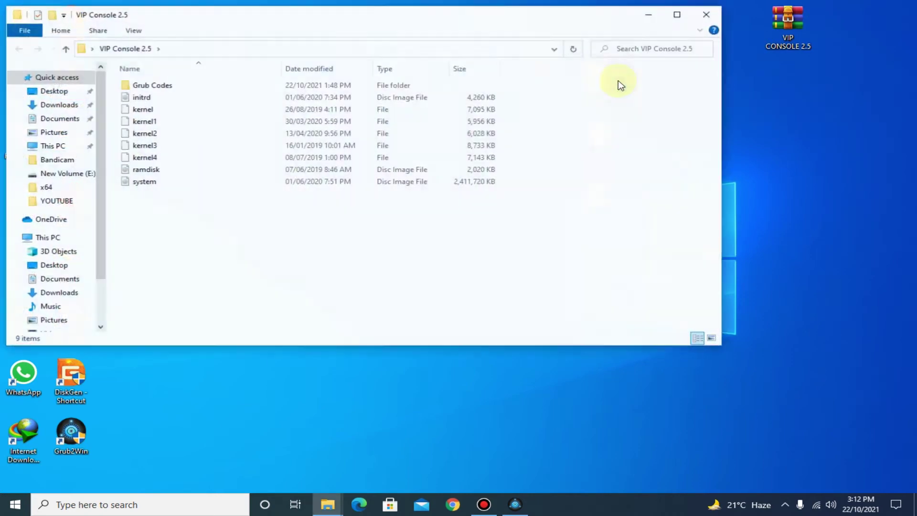
double_click(164, 87)
double_click(168, 88)
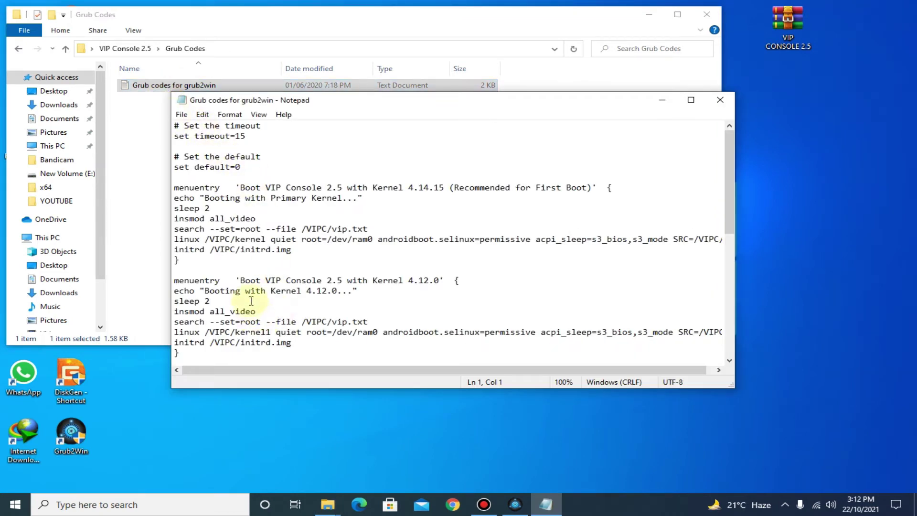
scroll(251, 301, down, 6)
scroll(248, 295, down, 3)
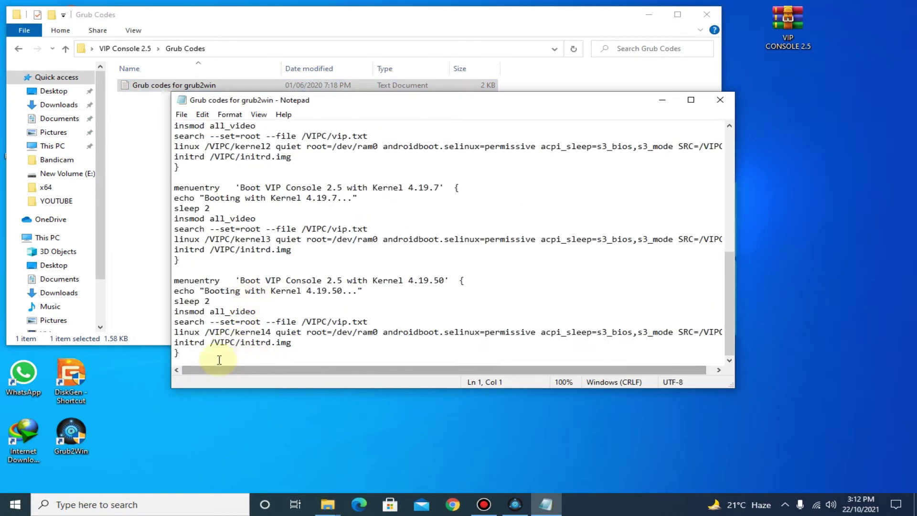
Copy all of the grub code text, then close Notepad and the folder window.
drag(188, 354, 134, 32)
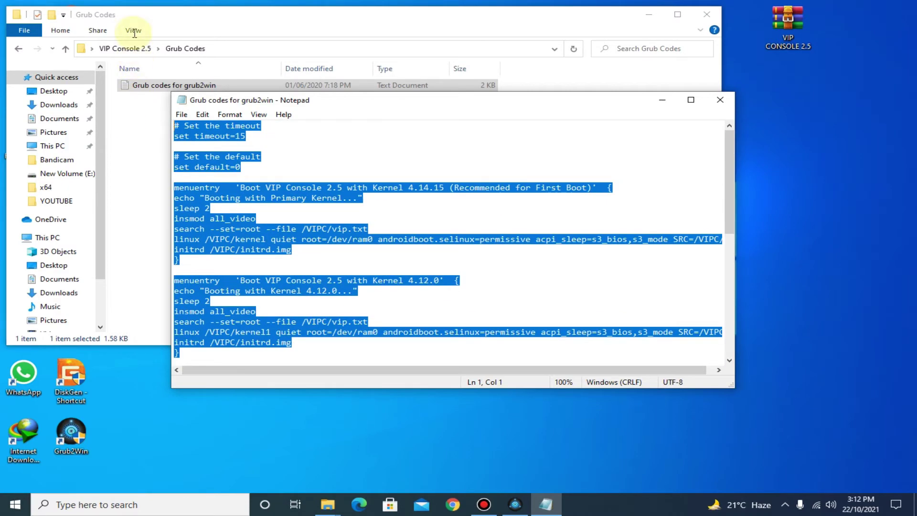
right_click(200, 131)
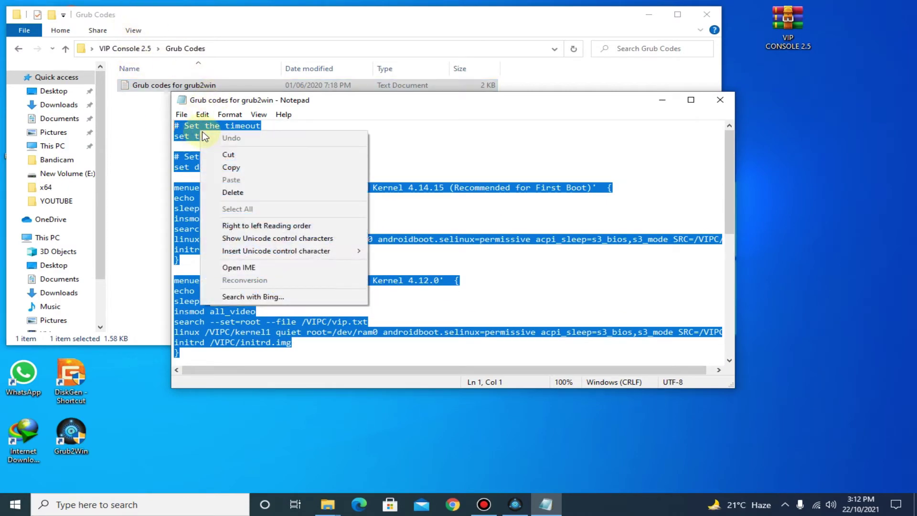
click(242, 168)
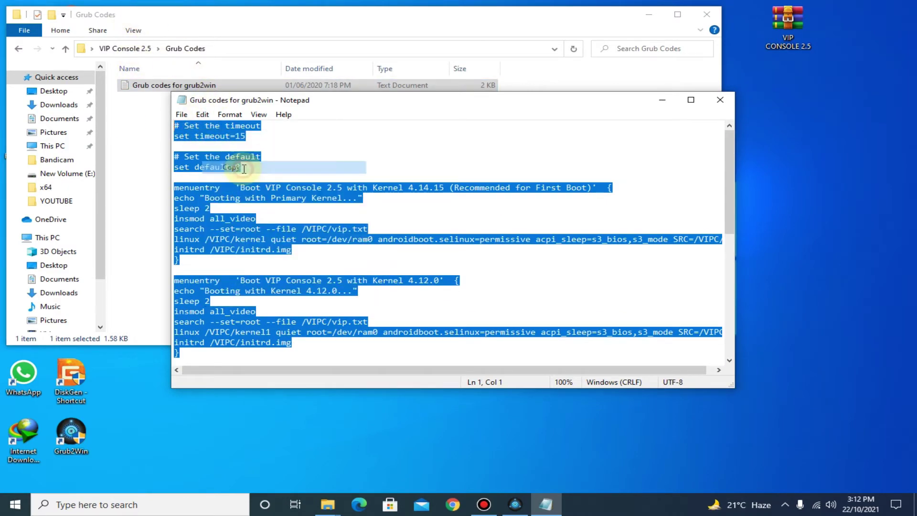
click(720, 99)
click(707, 14)
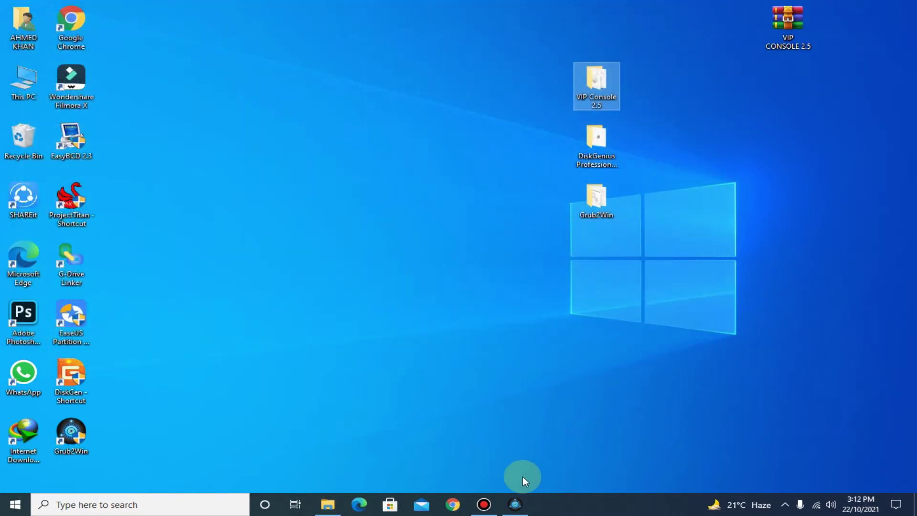
Add a new boot menu entry of type submenu titled PhoenixOS VIP.
click(513, 503)
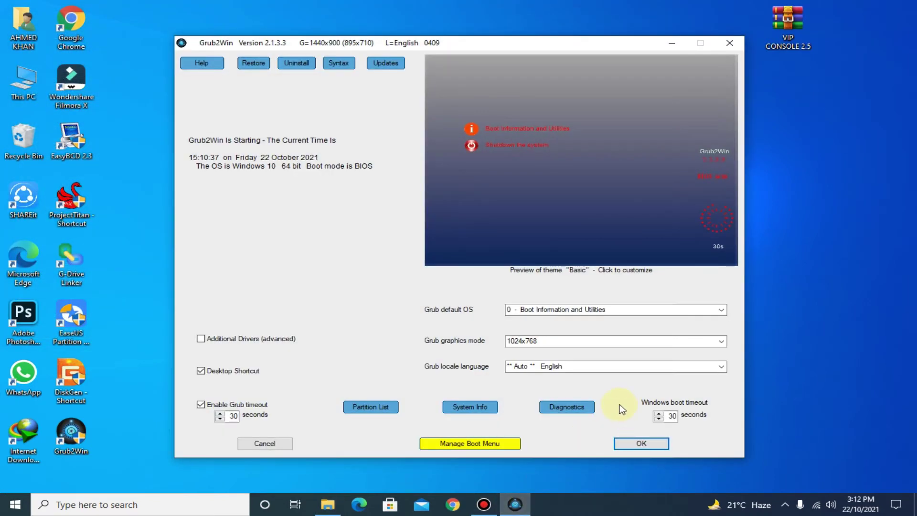
click(463, 446)
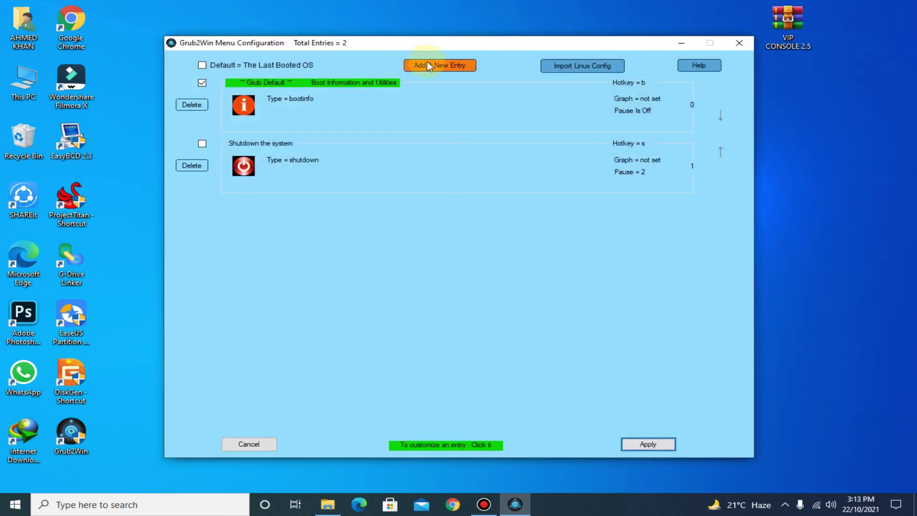
click(439, 65)
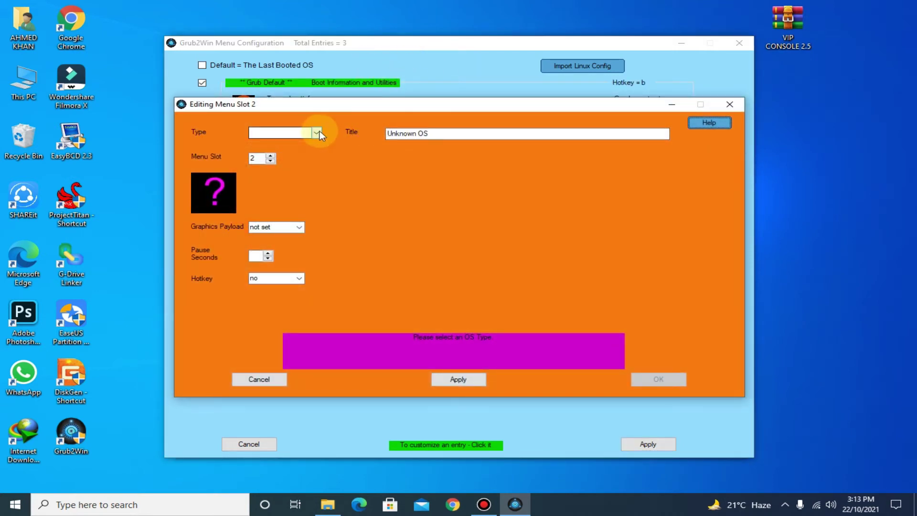
click(316, 133)
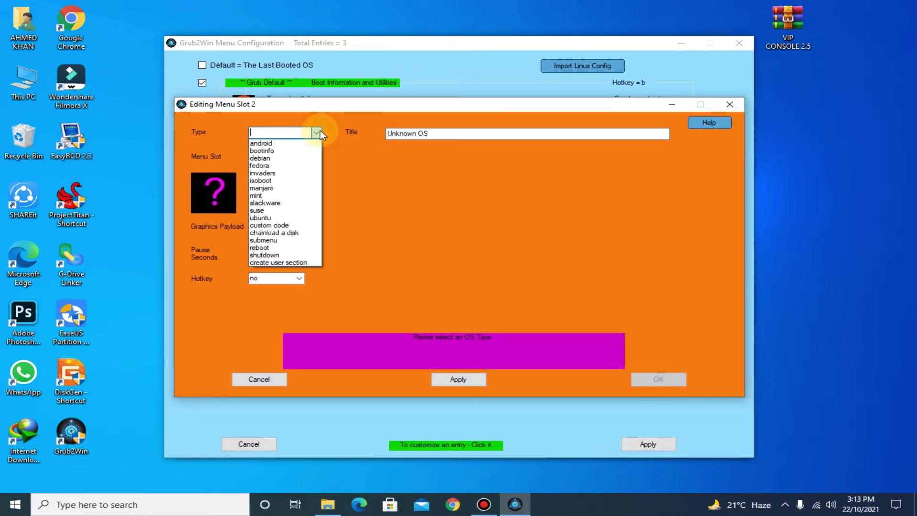
click(275, 241)
drag(433, 133, 342, 132)
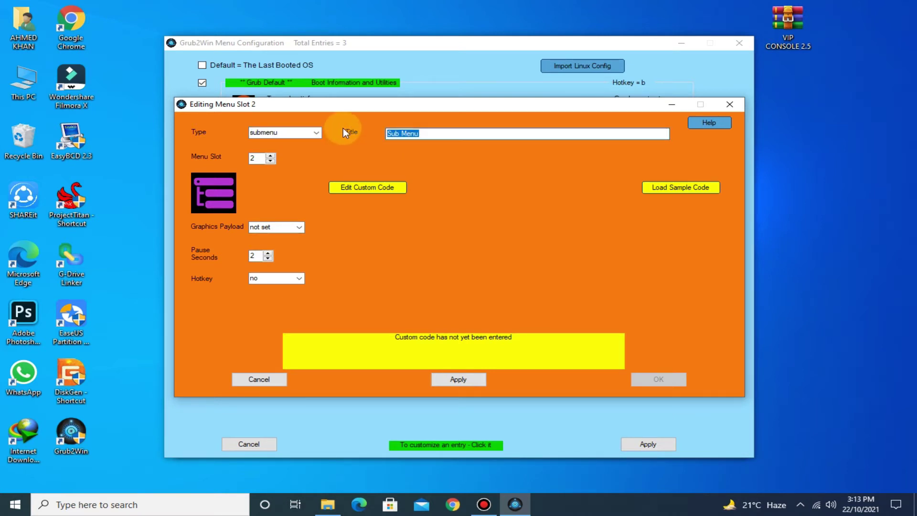
text(PhoenixOS VIP)
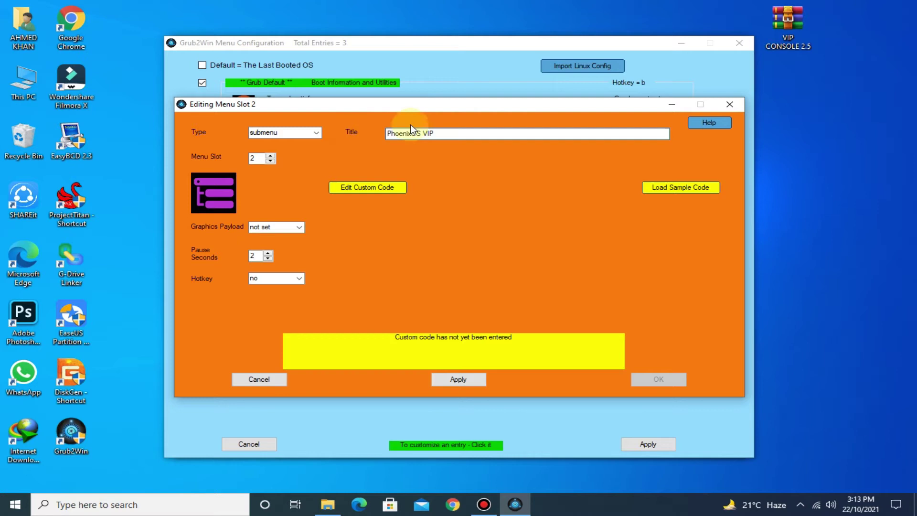
Paste the copied grub code into the entry's custom code, save it and dismiss the syntax check.
click(373, 186)
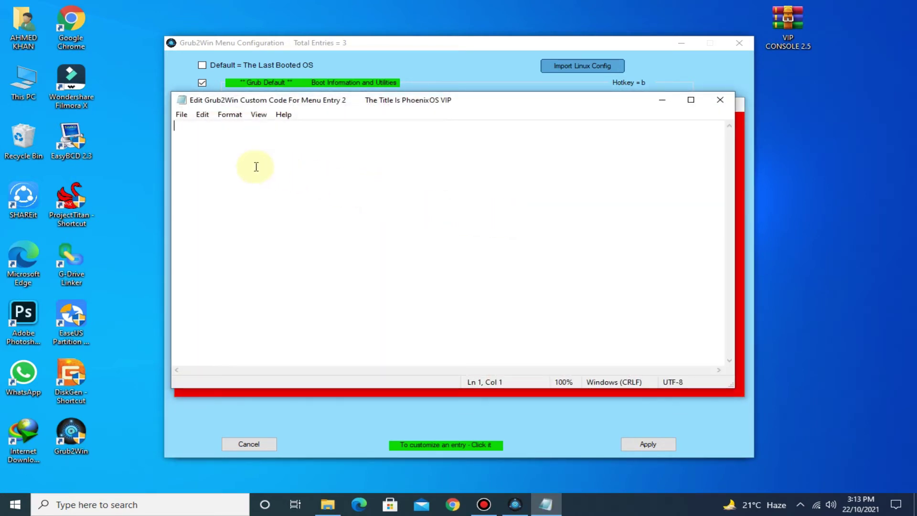
right_click(256, 167)
click(290, 215)
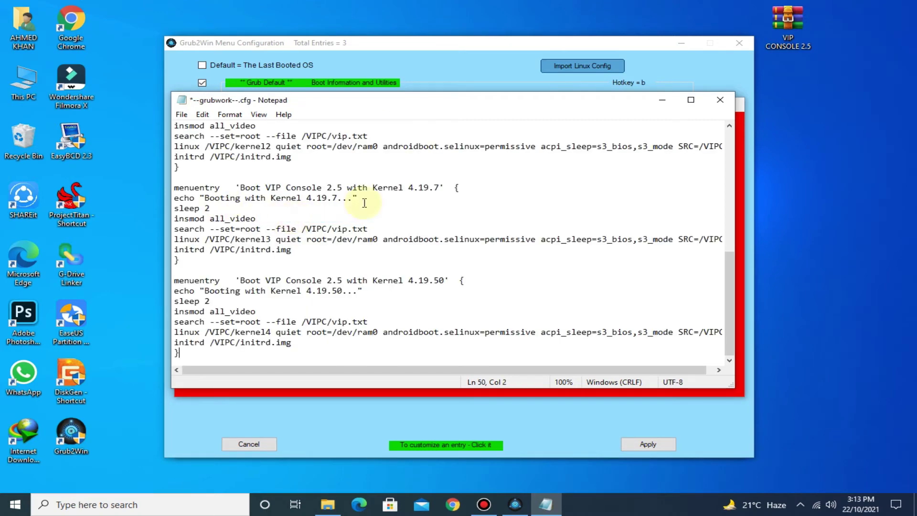
click(182, 115)
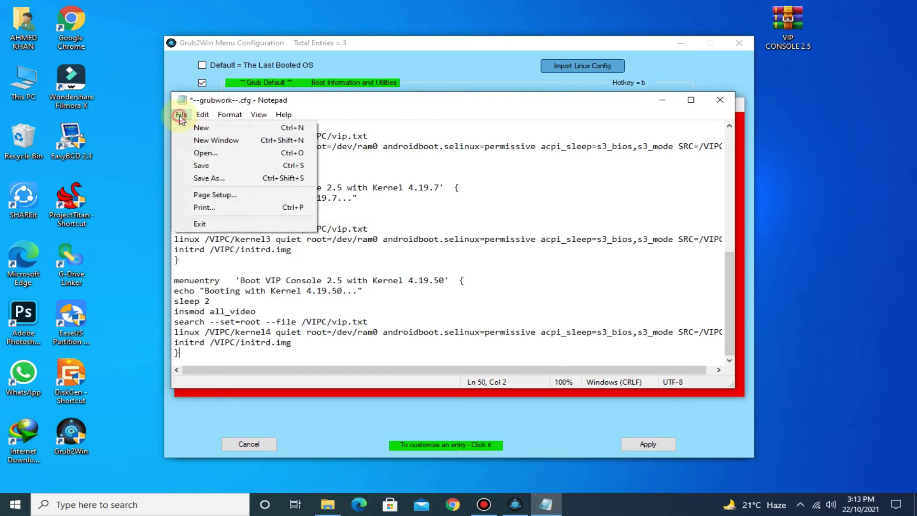
click(209, 165)
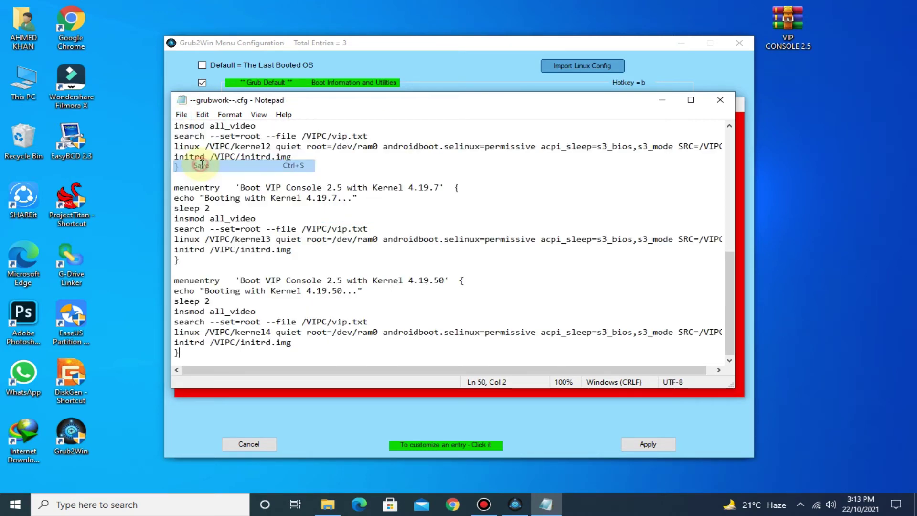
click(719, 101)
click(551, 318)
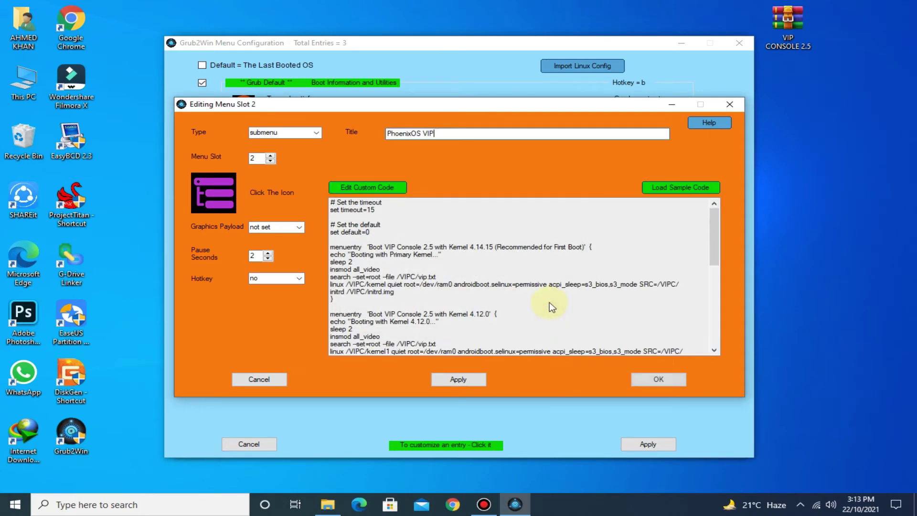
click(207, 189)
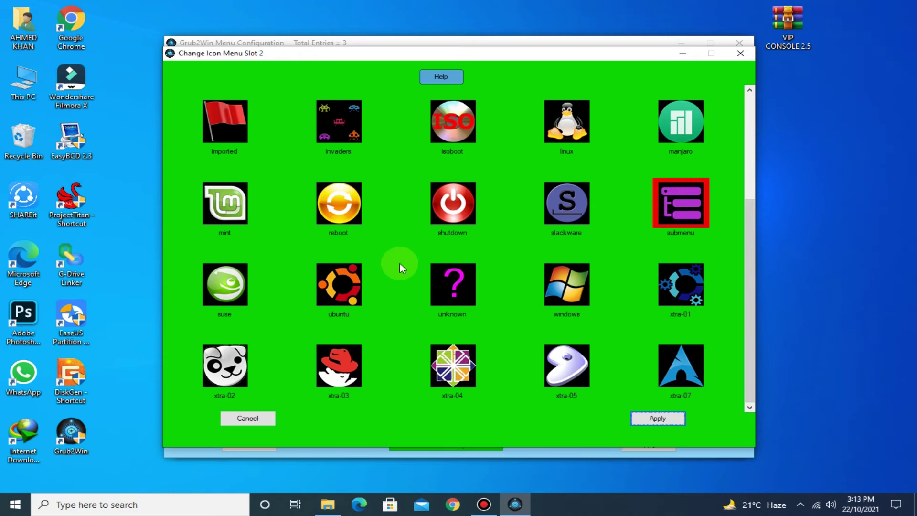
scroll(533, 280, up, 2)
scroll(532, 280, up, 1)
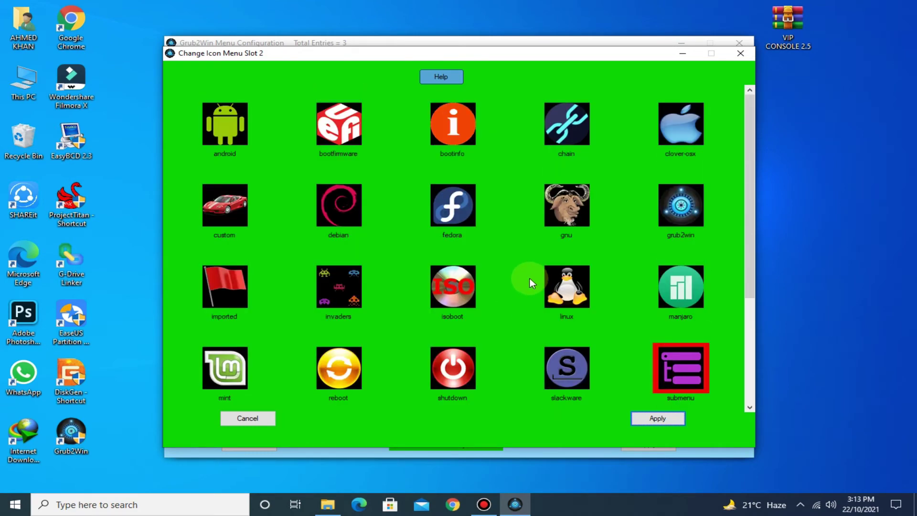
Give the PhoenixOS VIP submenu entry the Android icon and save the slot.
click(217, 121)
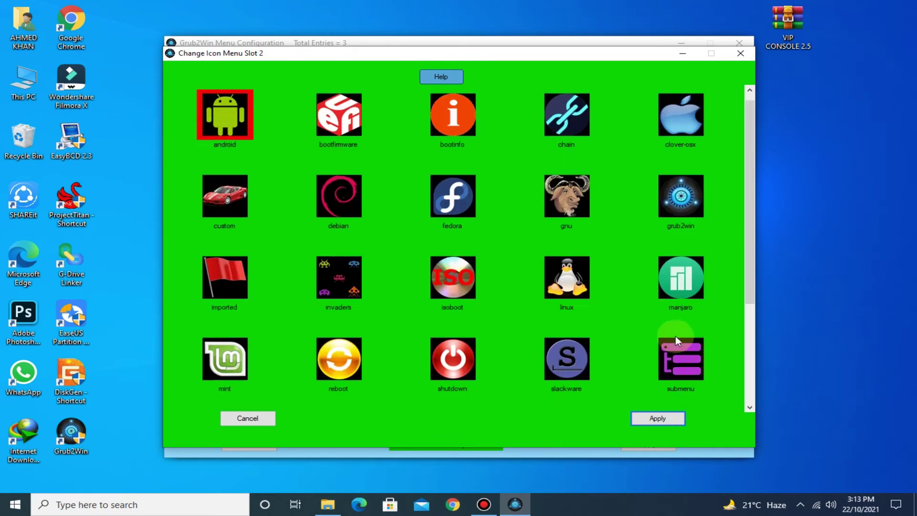
click(648, 420)
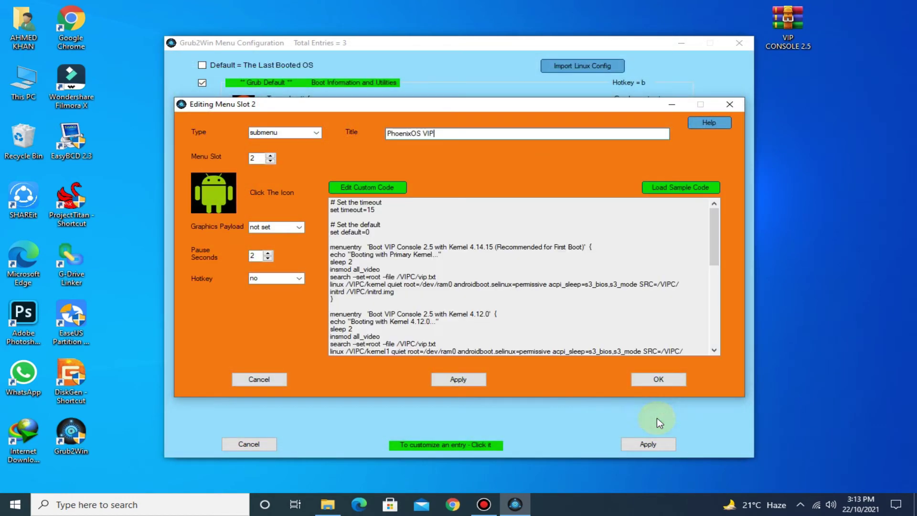
click(462, 380)
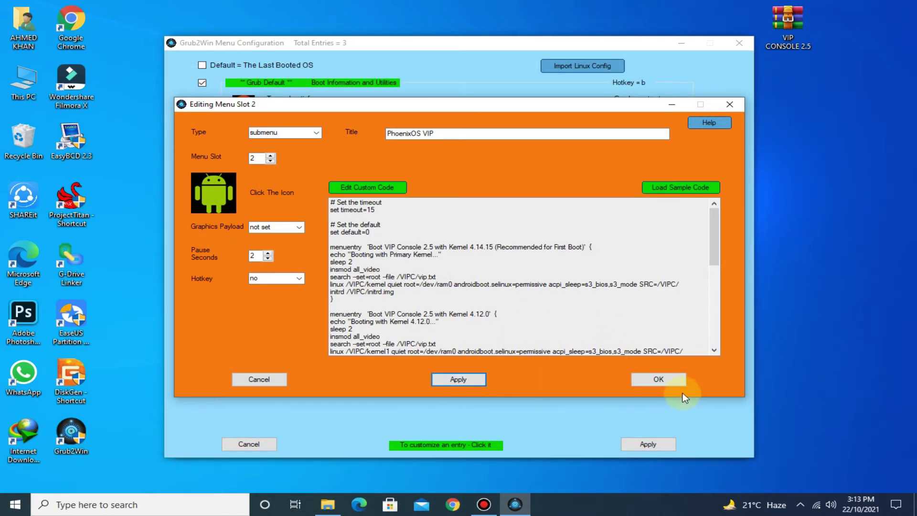
click(660, 379)
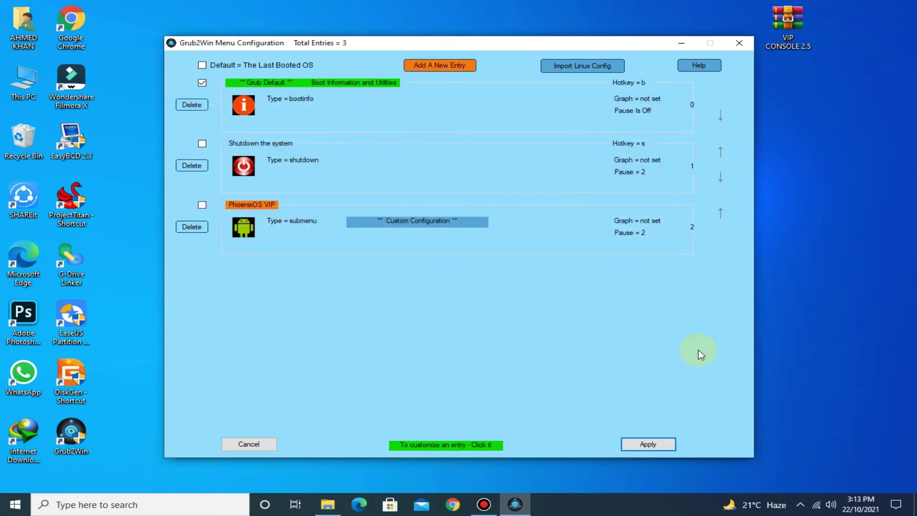
Move PhoenixOS VIP above the shutdown entry and save the menu order.
click(721, 213)
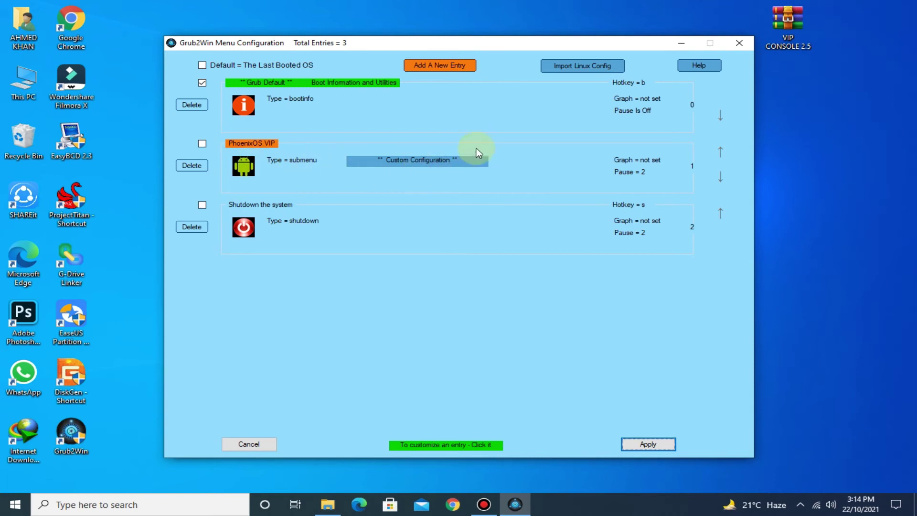
click(644, 446)
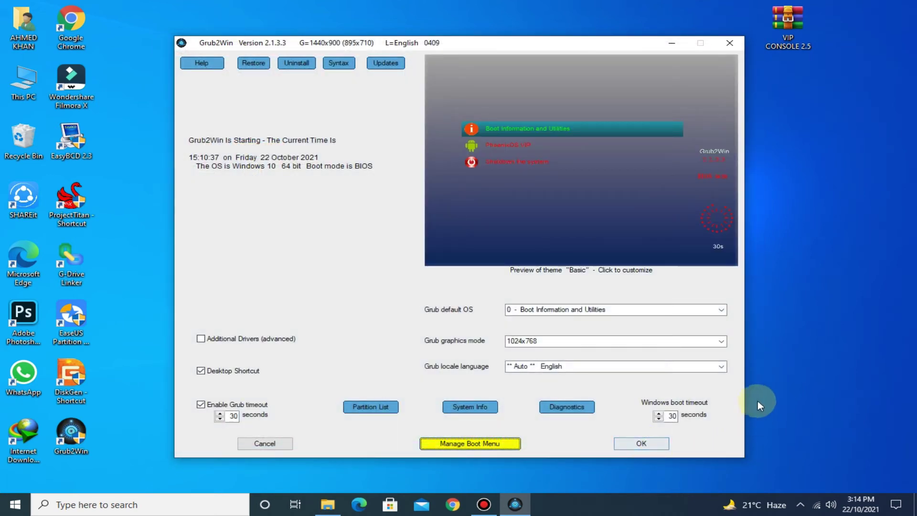
Set graphics mode 1440x900 and default OS 1 - PhoenixOS VIP, then finish the Grub2Win update.
click(723, 340)
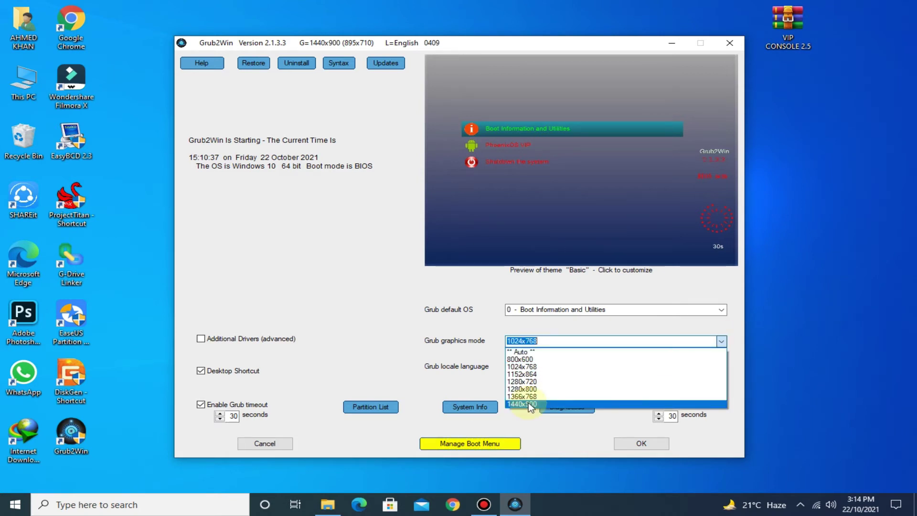
click(531, 406)
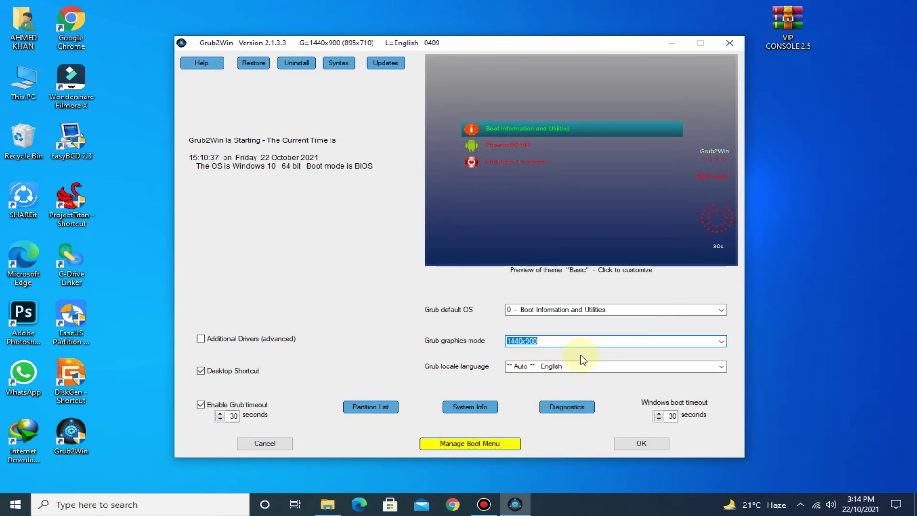
click(630, 309)
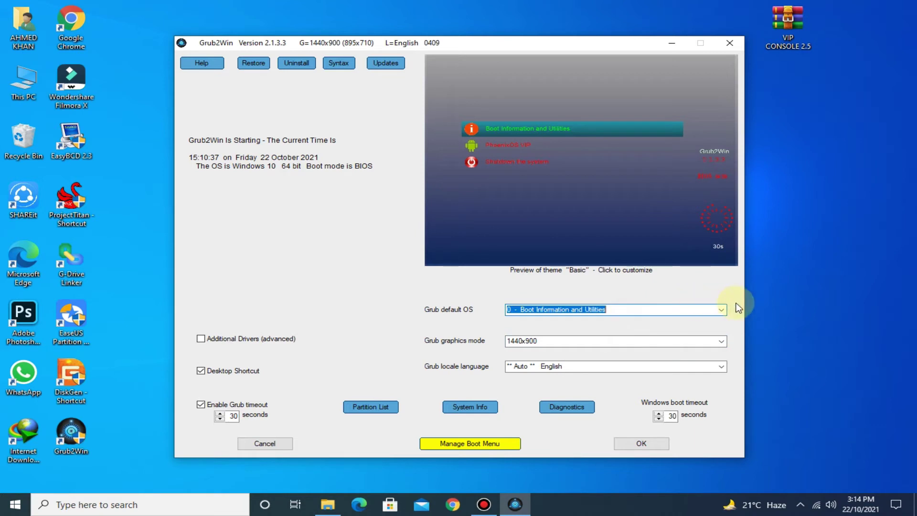
click(721, 310)
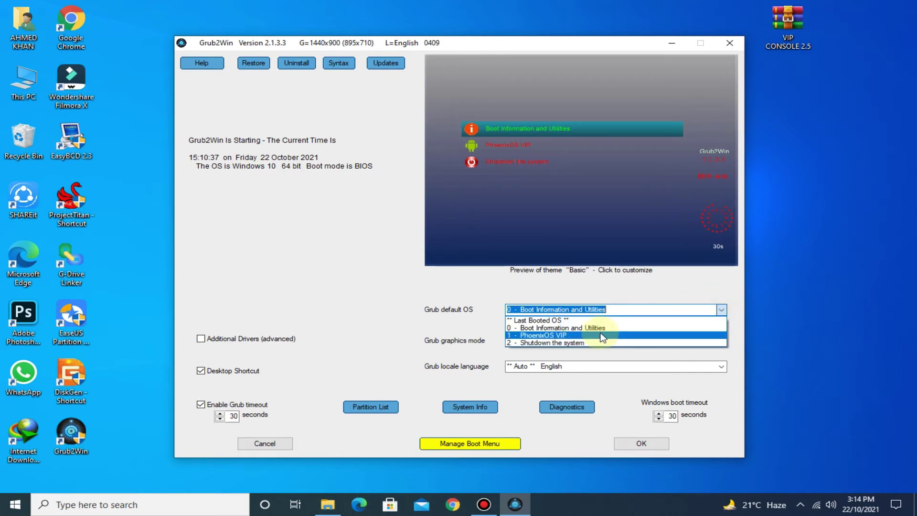
click(544, 337)
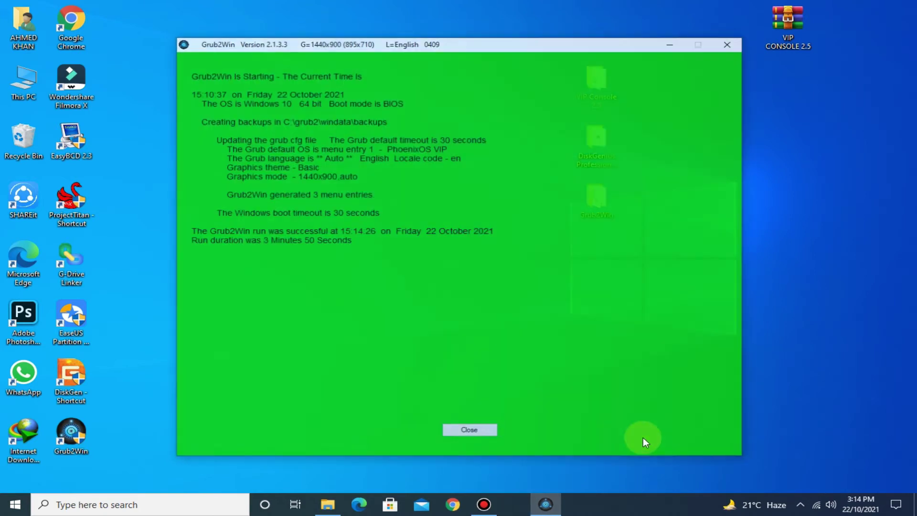
click(481, 432)
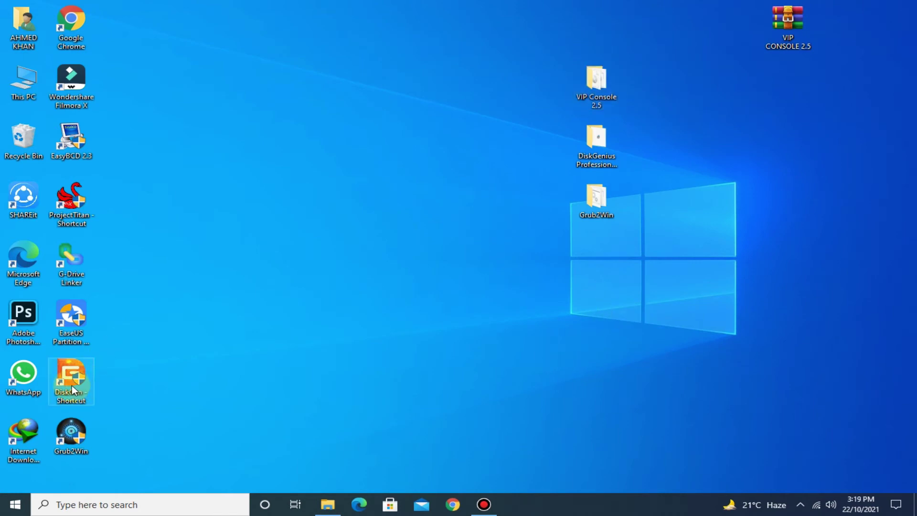
Launch DiskGenius, browse the PhoenixOS VIP(2) partition into the VIPC folder, then minimize it.
double_click(73, 390)
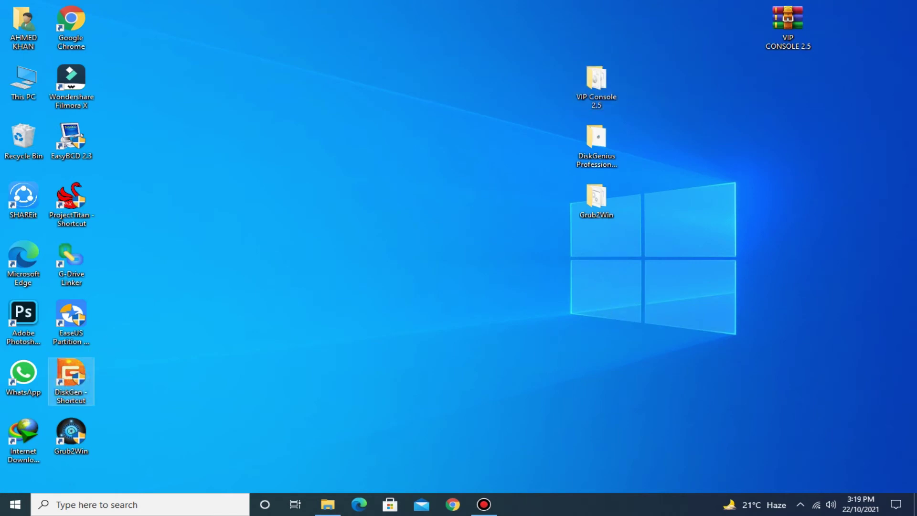
click(418, 341)
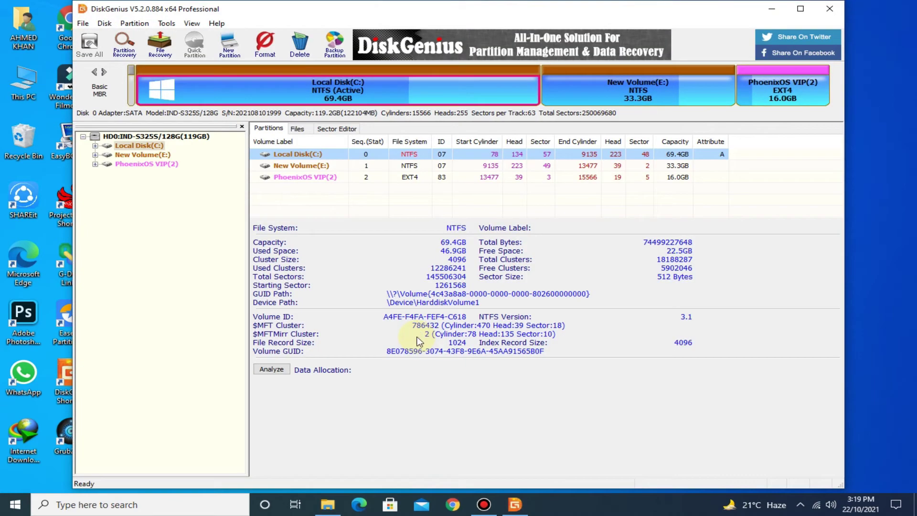
double_click(305, 178)
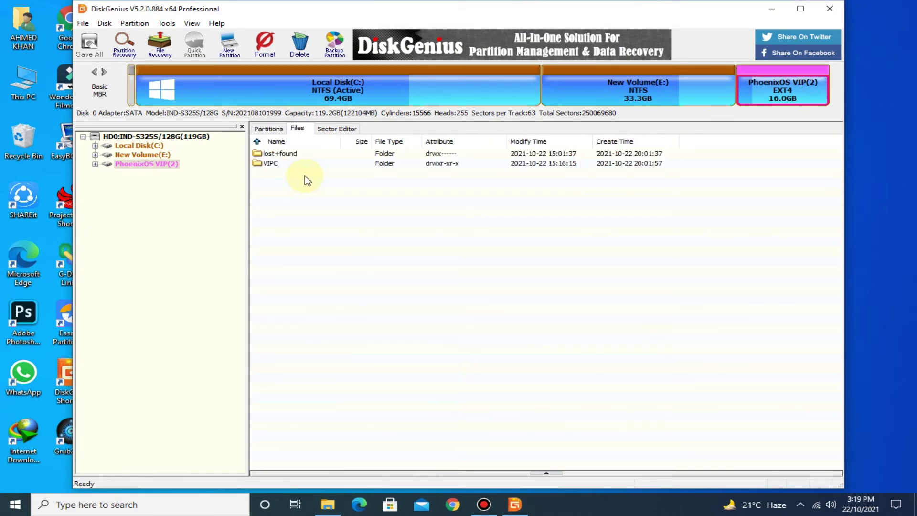
double_click(270, 164)
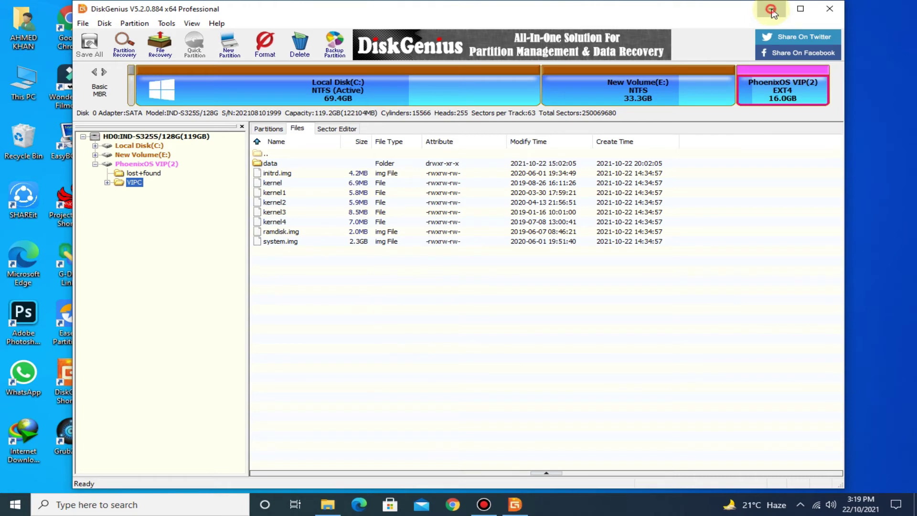
click(771, 10)
Create a new empty text document named vip on the desktop.
right_click(273, 134)
mouse_move(345, 251)
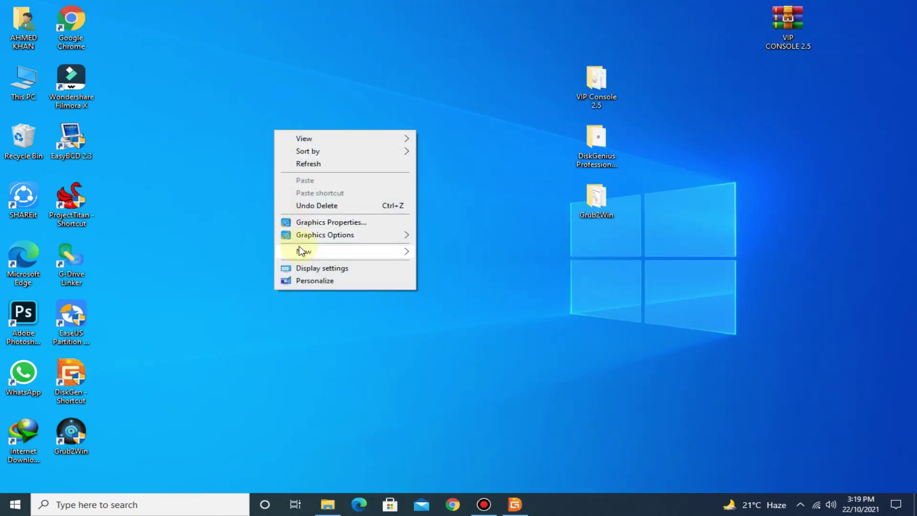
click(442, 307)
text(vip)
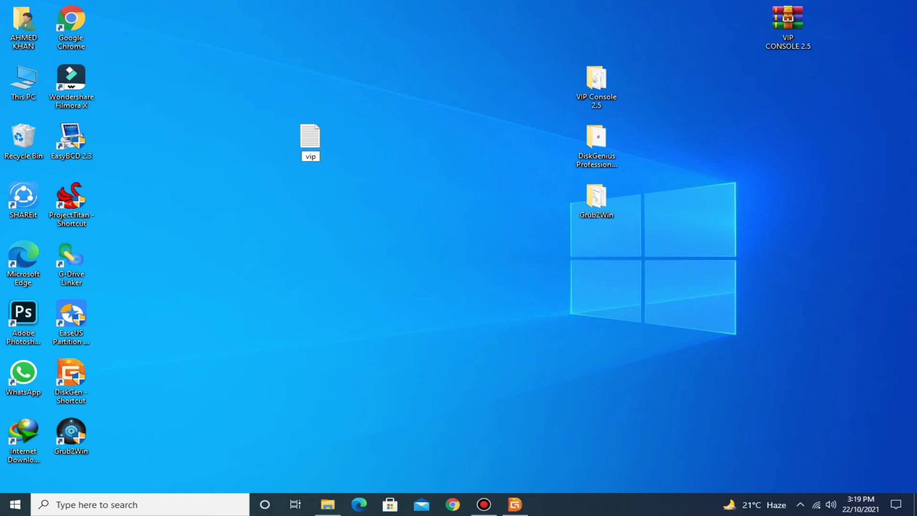
click(442, 310)
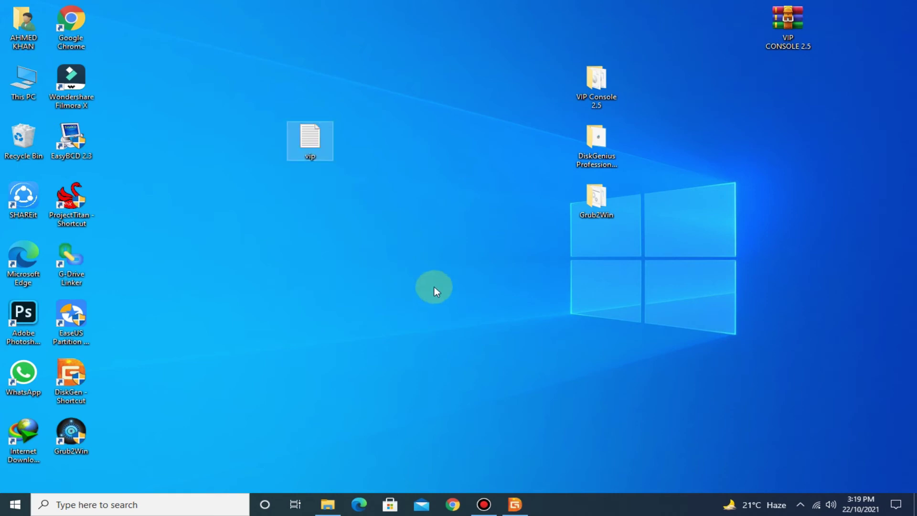
Copy vip.txt into the VIPC folder via DiskGenius and close DiskGenius.
drag(313, 139, 391, 305)
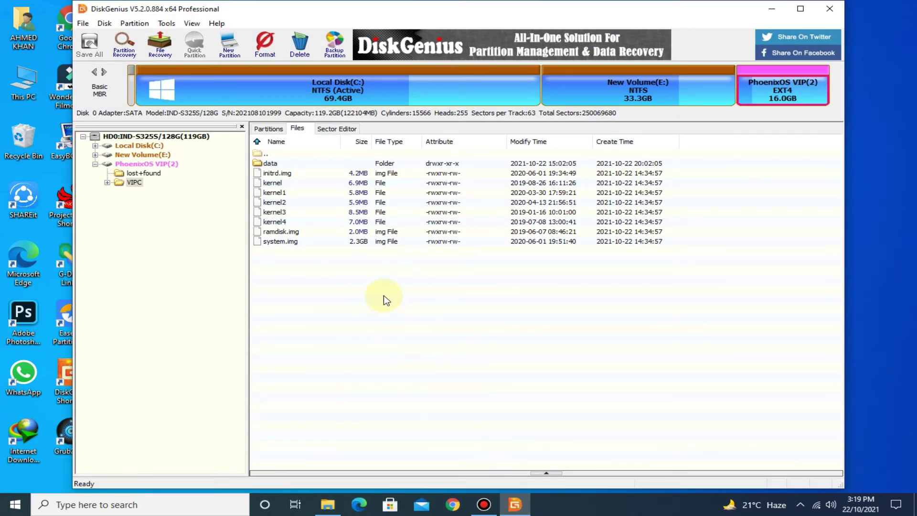
click(425, 278)
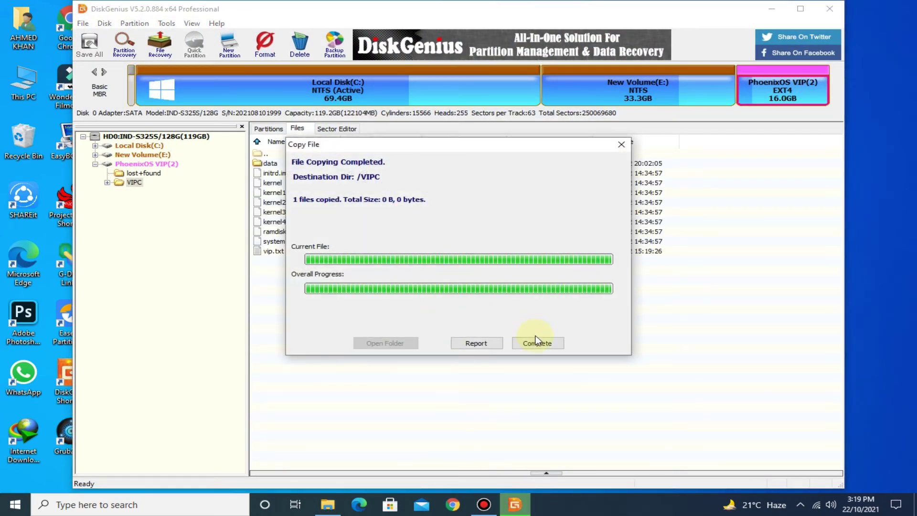
click(539, 345)
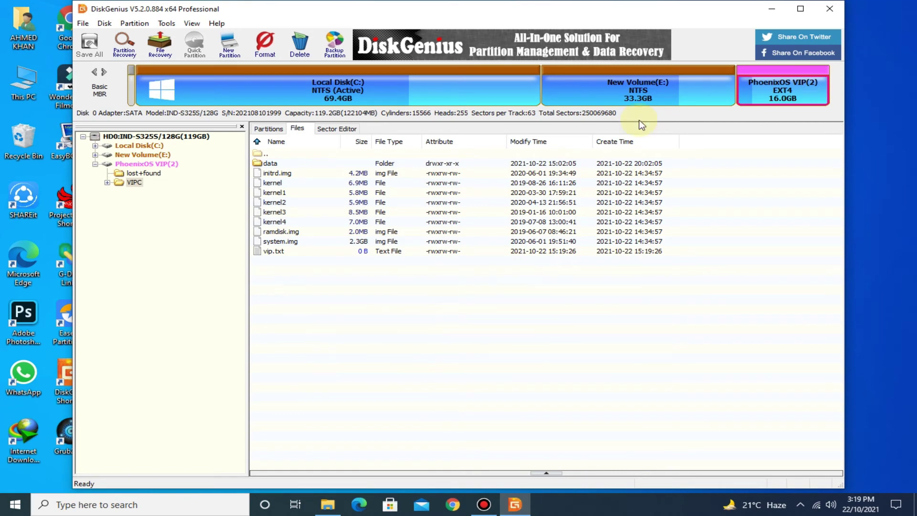
click(829, 9)
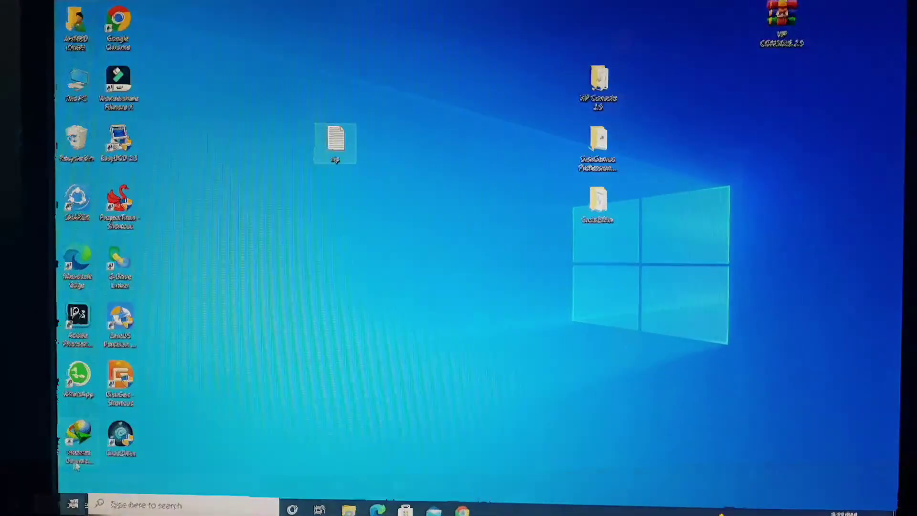
Restart the computer from the Start menu power options.
click(80, 507)
click(90, 488)
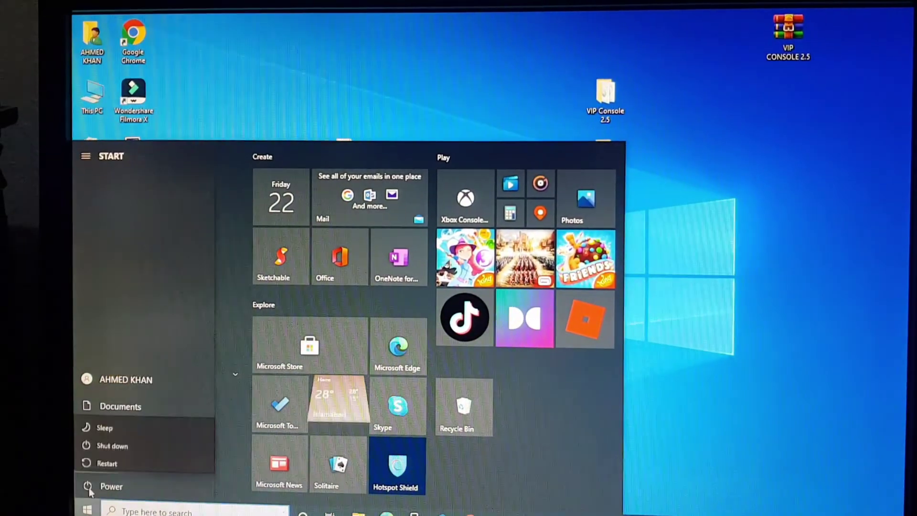
click(96, 464)
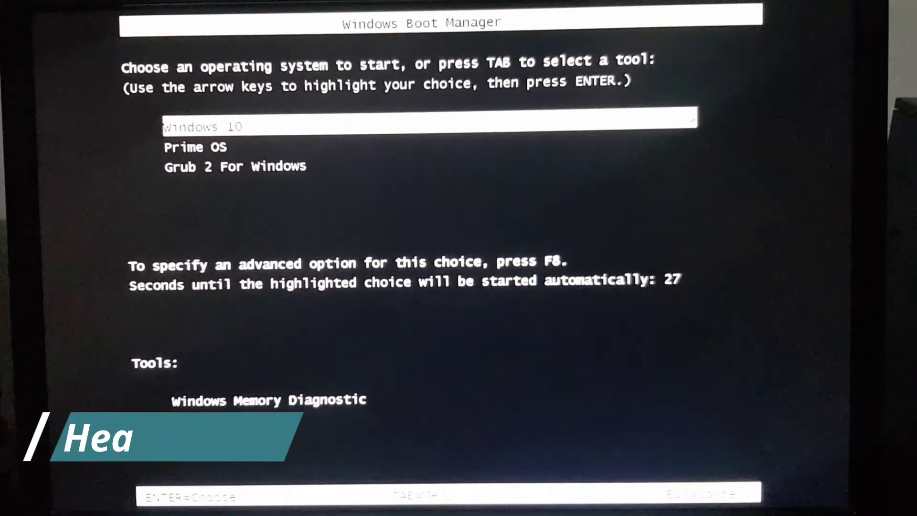
Move the boot selection down to Grub 2 For Windows.
key(Down)
key(Down)
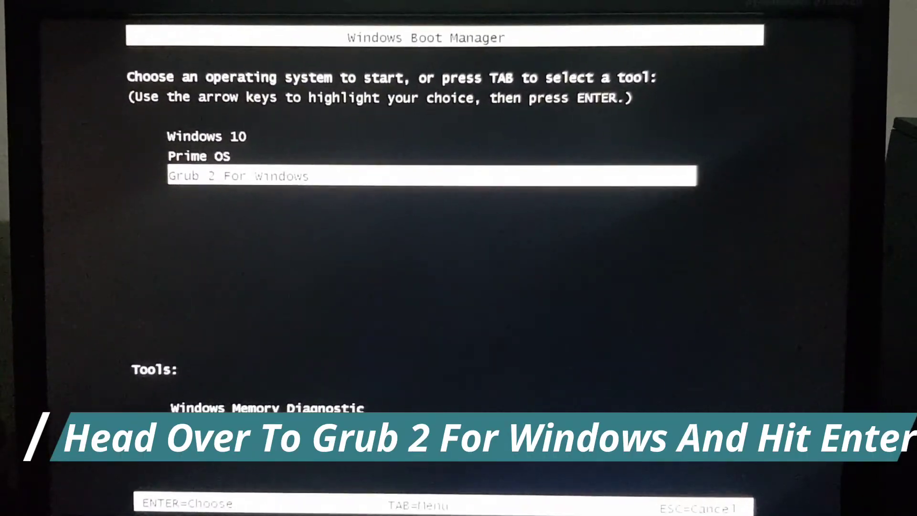